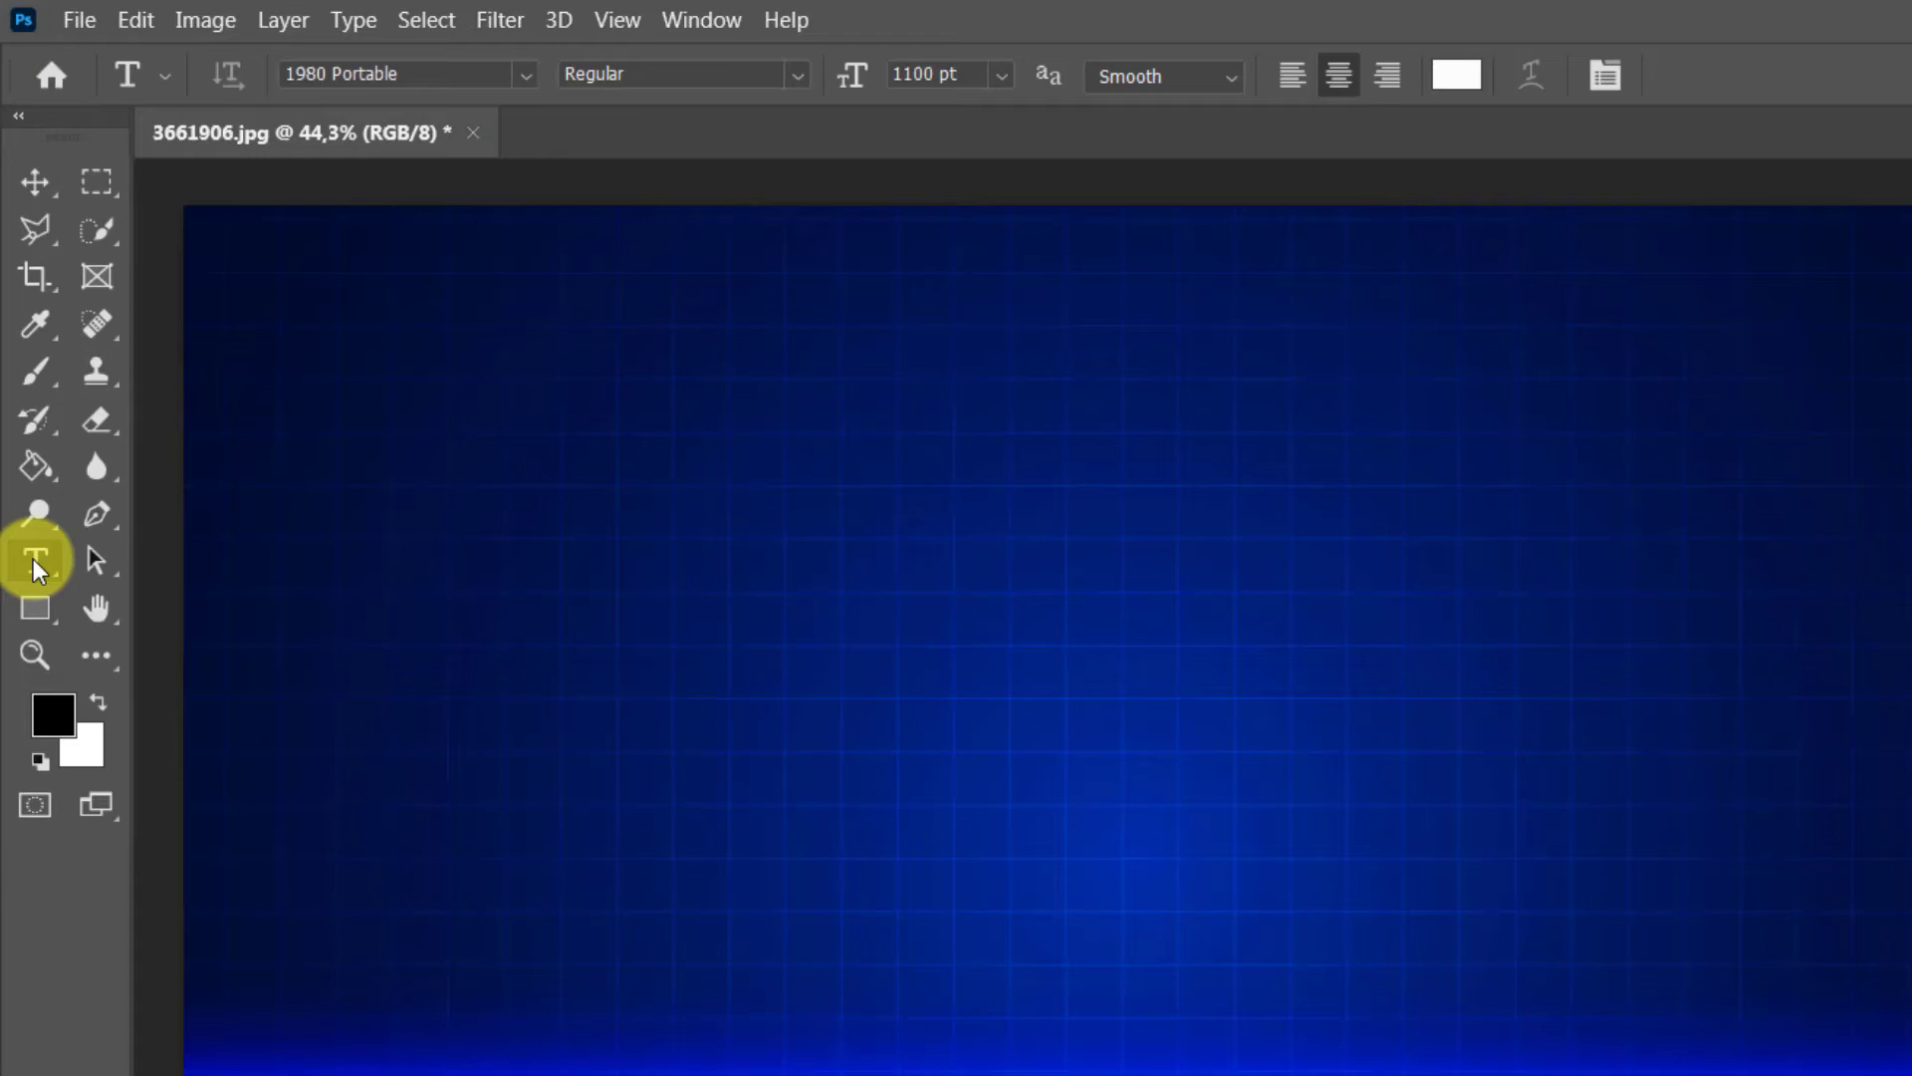
# Type white 'SLICED TEXT' with the Horizontal Type tool and drag it to the canvas centre.
pyautogui.rightClick(24, 386)
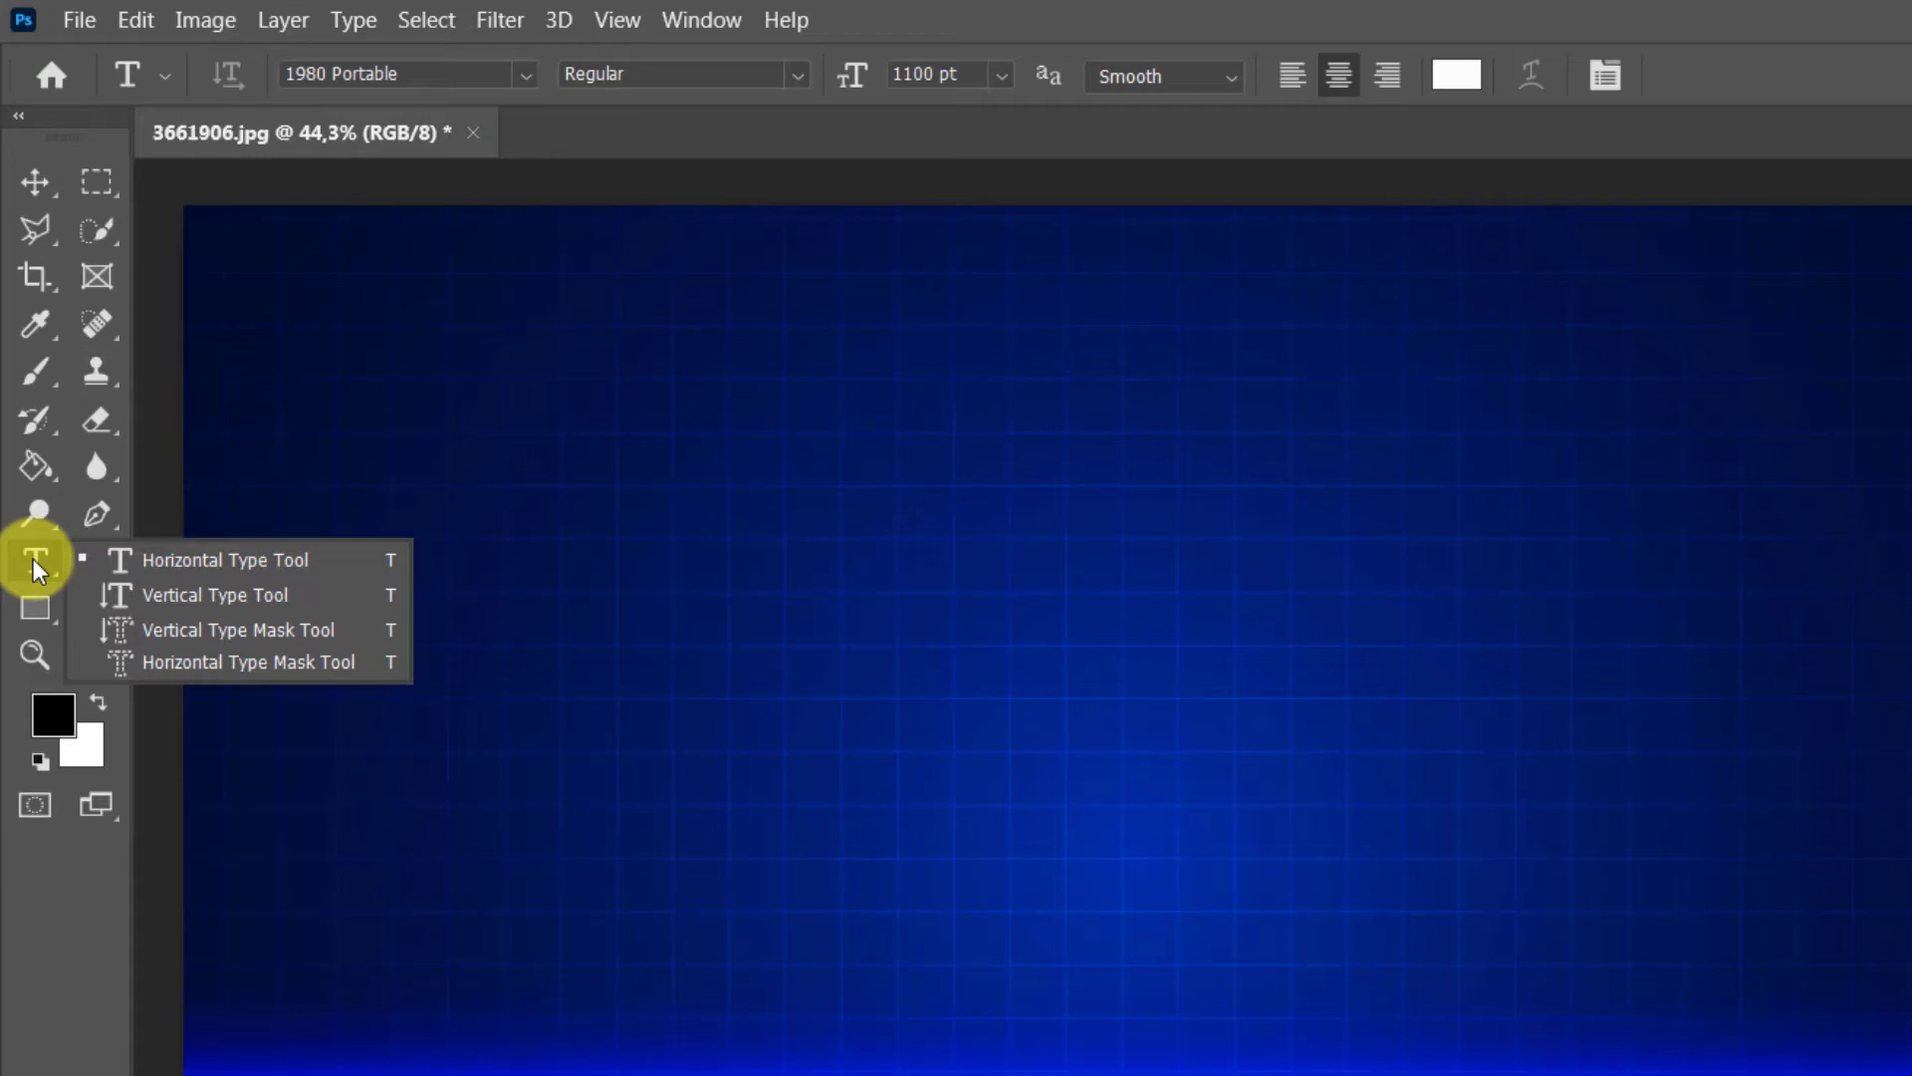
pyautogui.click(146, 559)
pyautogui.click(330, 597)
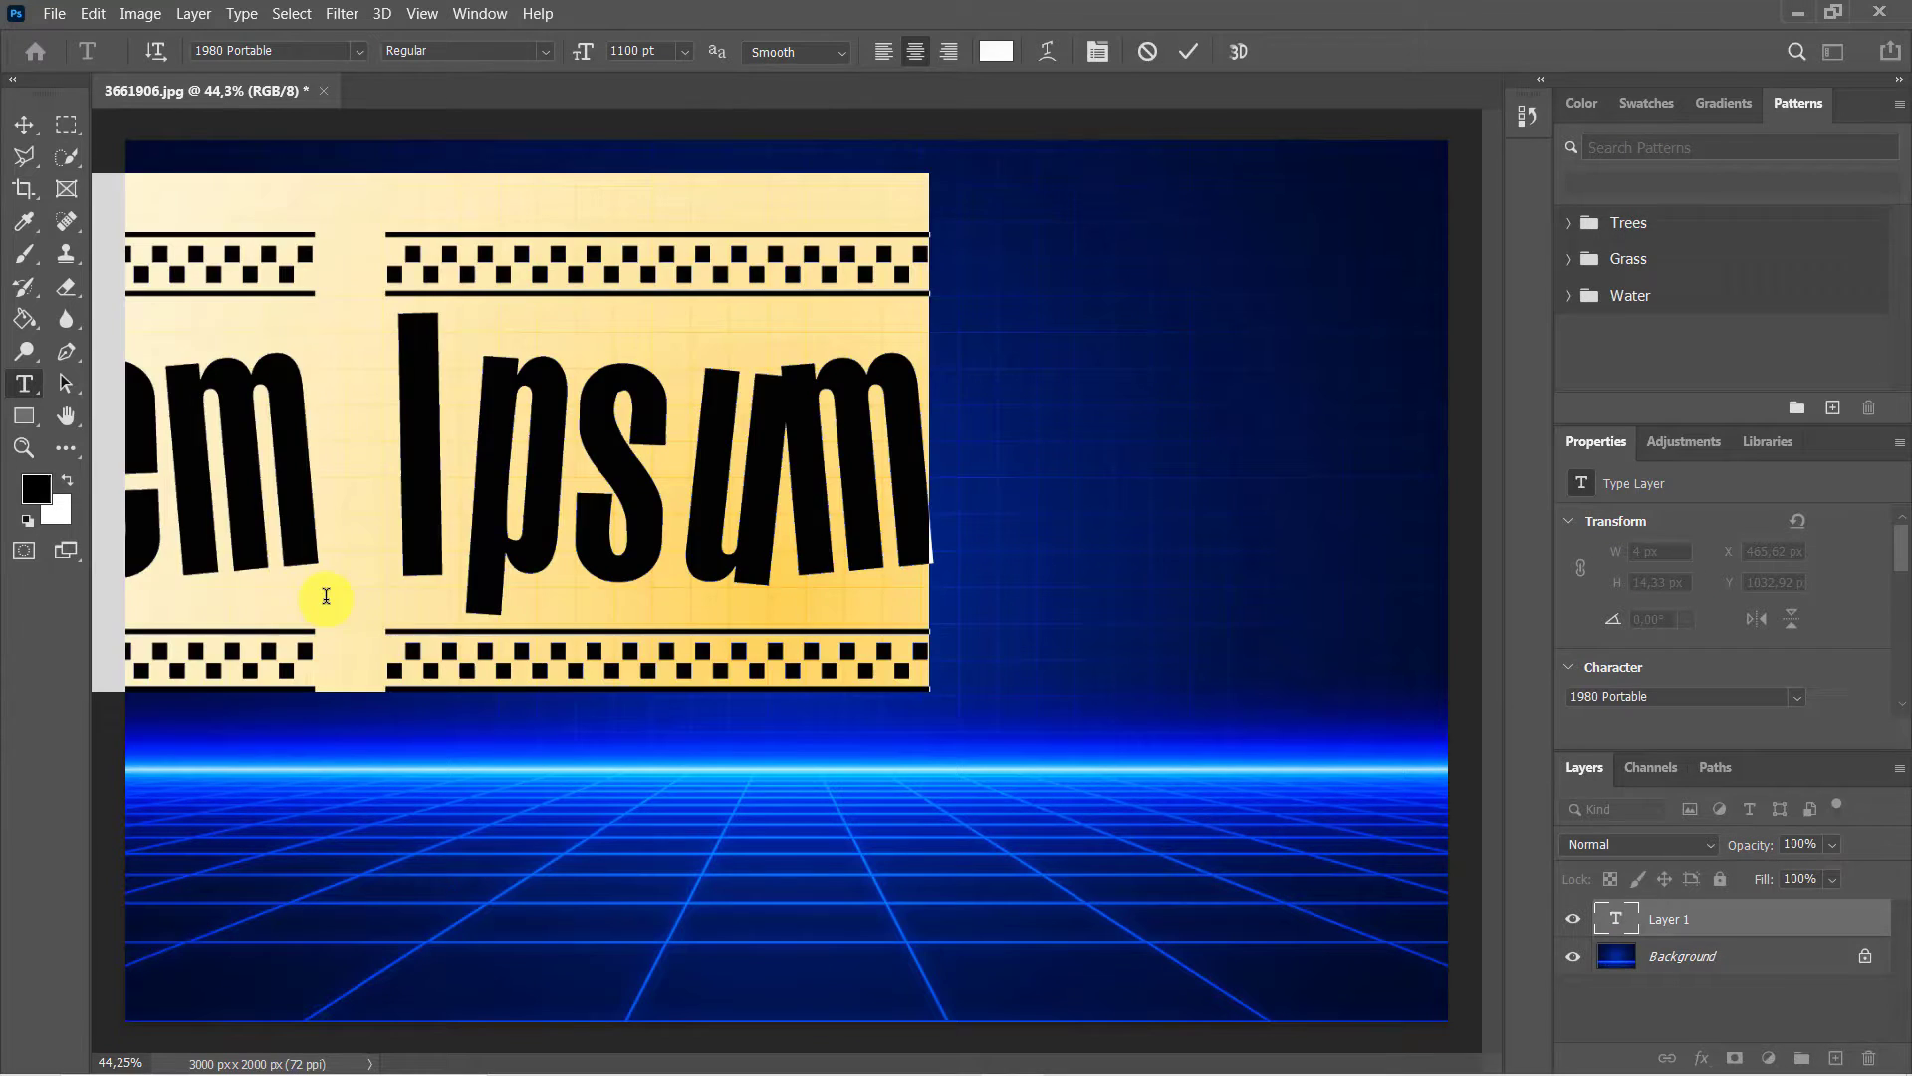
pyautogui.write('SLICED TEXT')
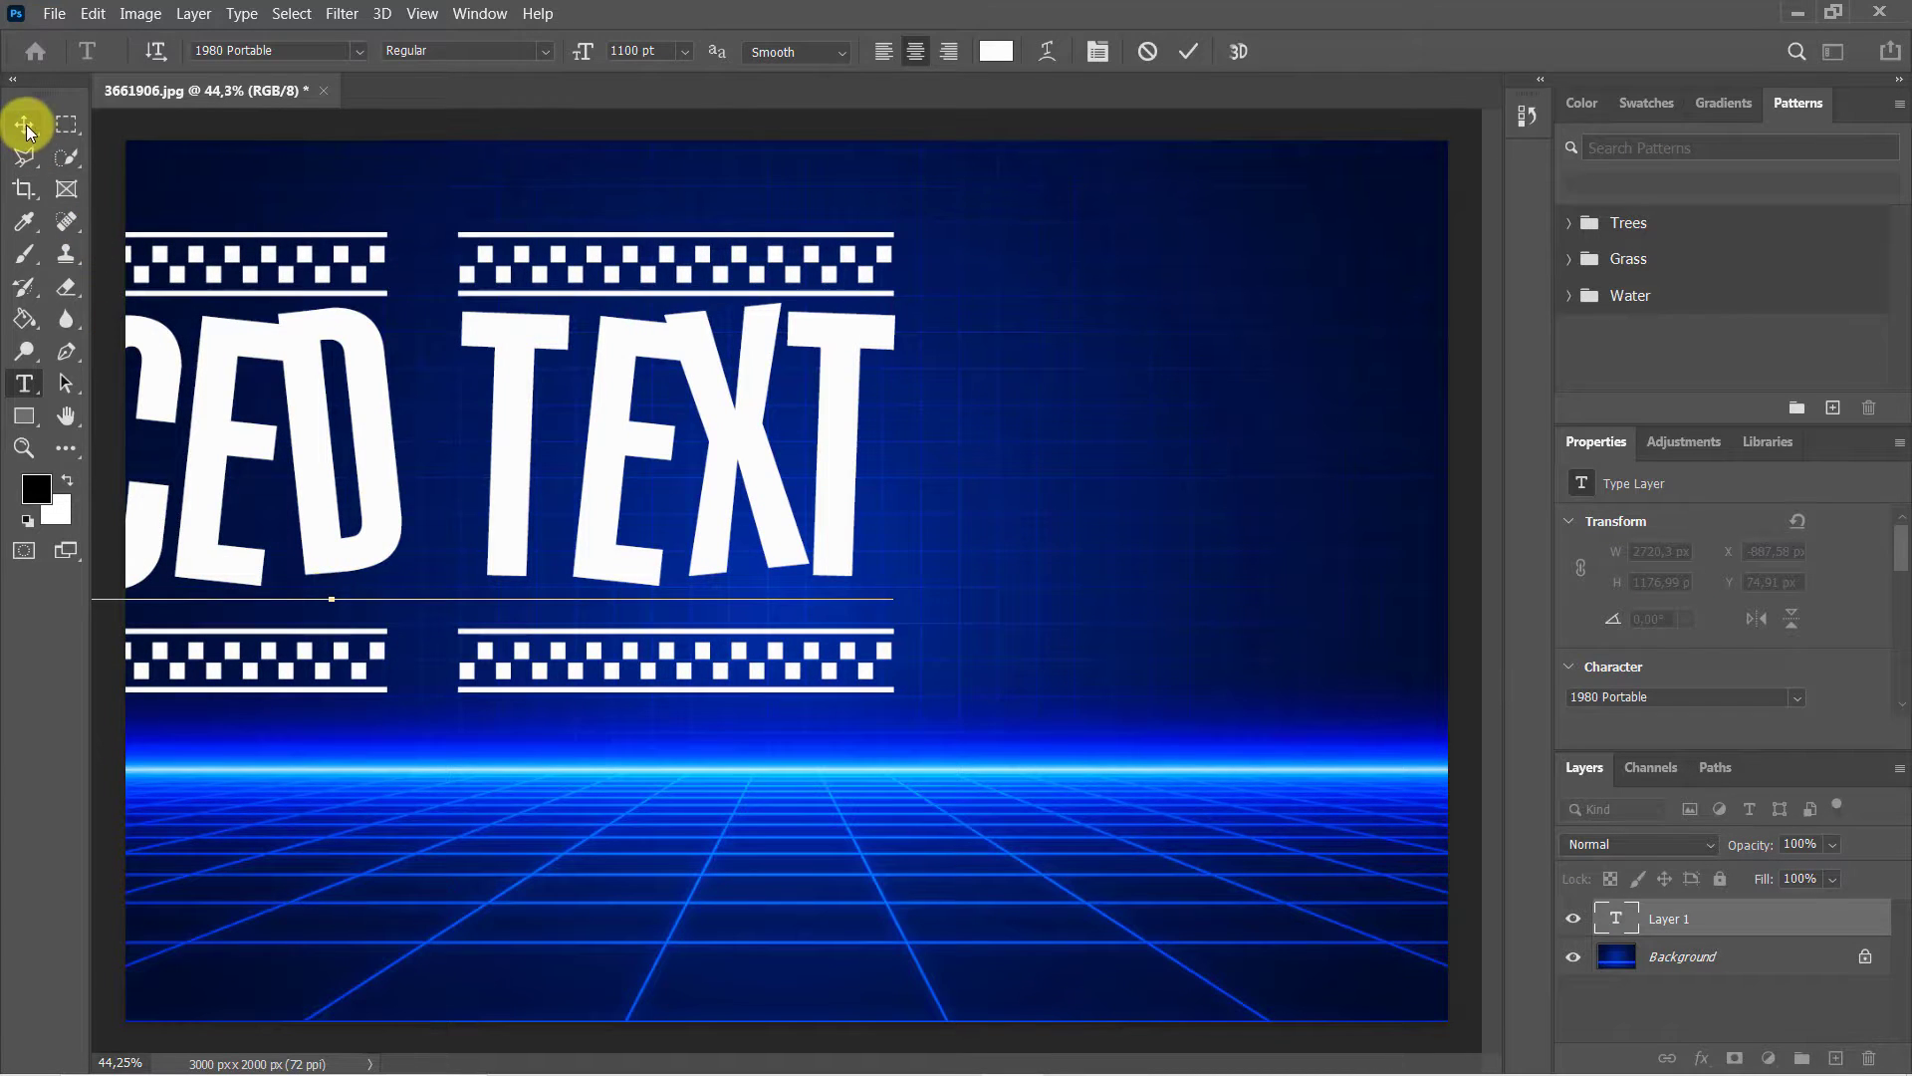
pyautogui.click(26, 127)
pyautogui.moveTo(317, 419); pyautogui.dragTo(765, 496)
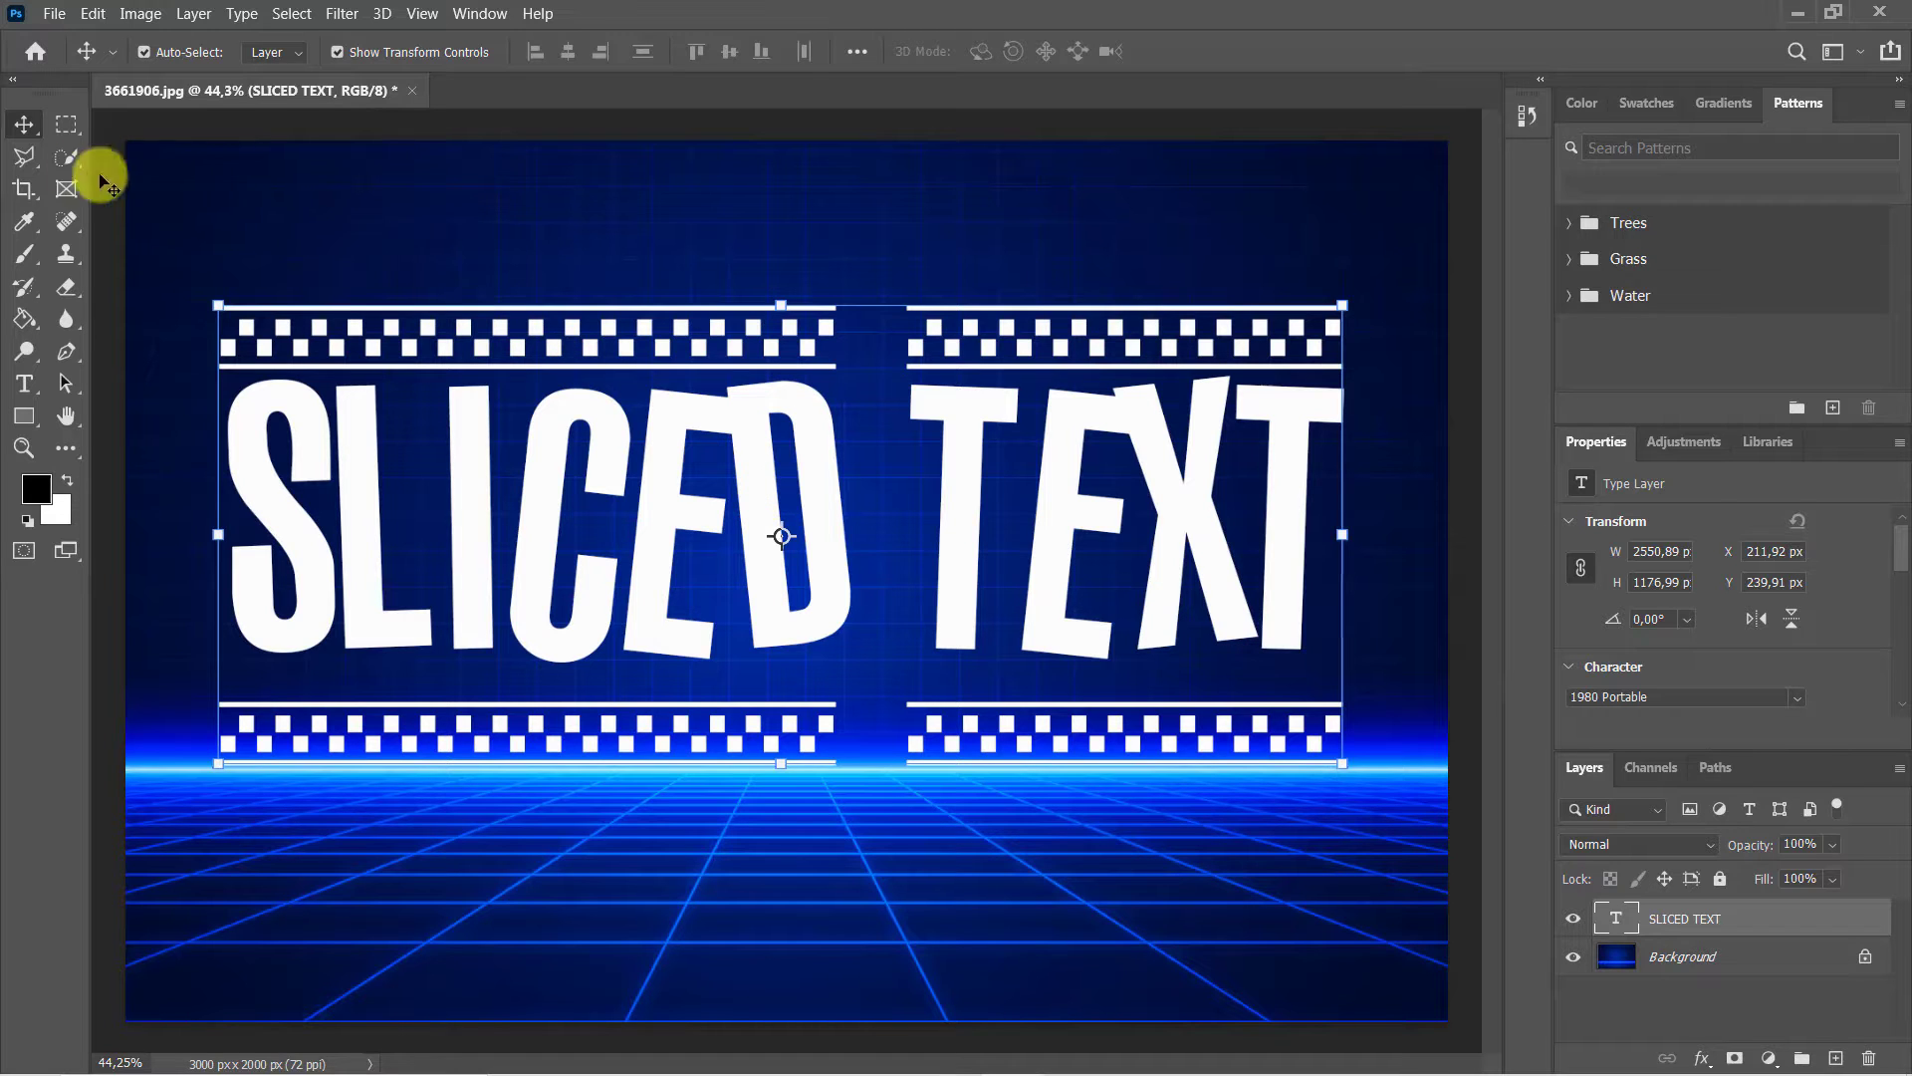
# Mask SLICED TEXT with a diagonal polygonal selection around its upper half.
pyautogui.click(28, 157)
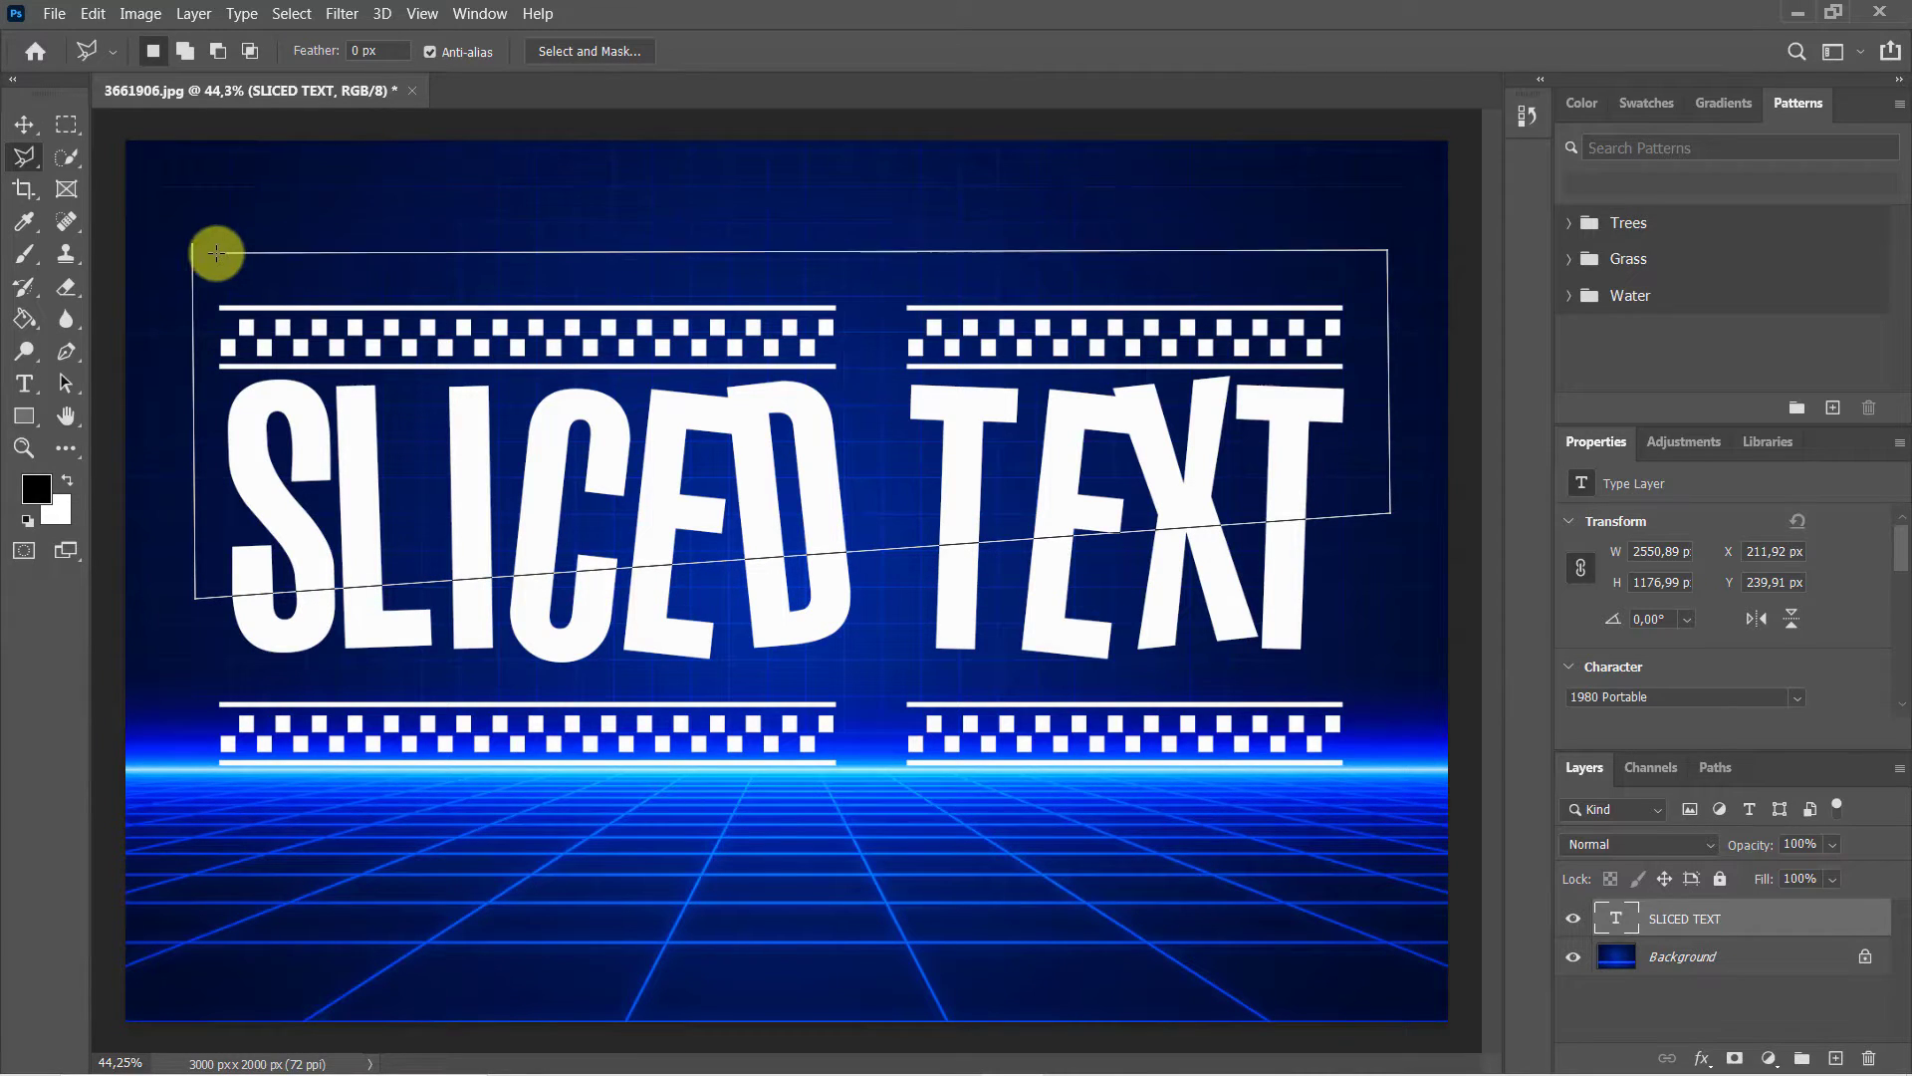
pyautogui.click(196, 251)
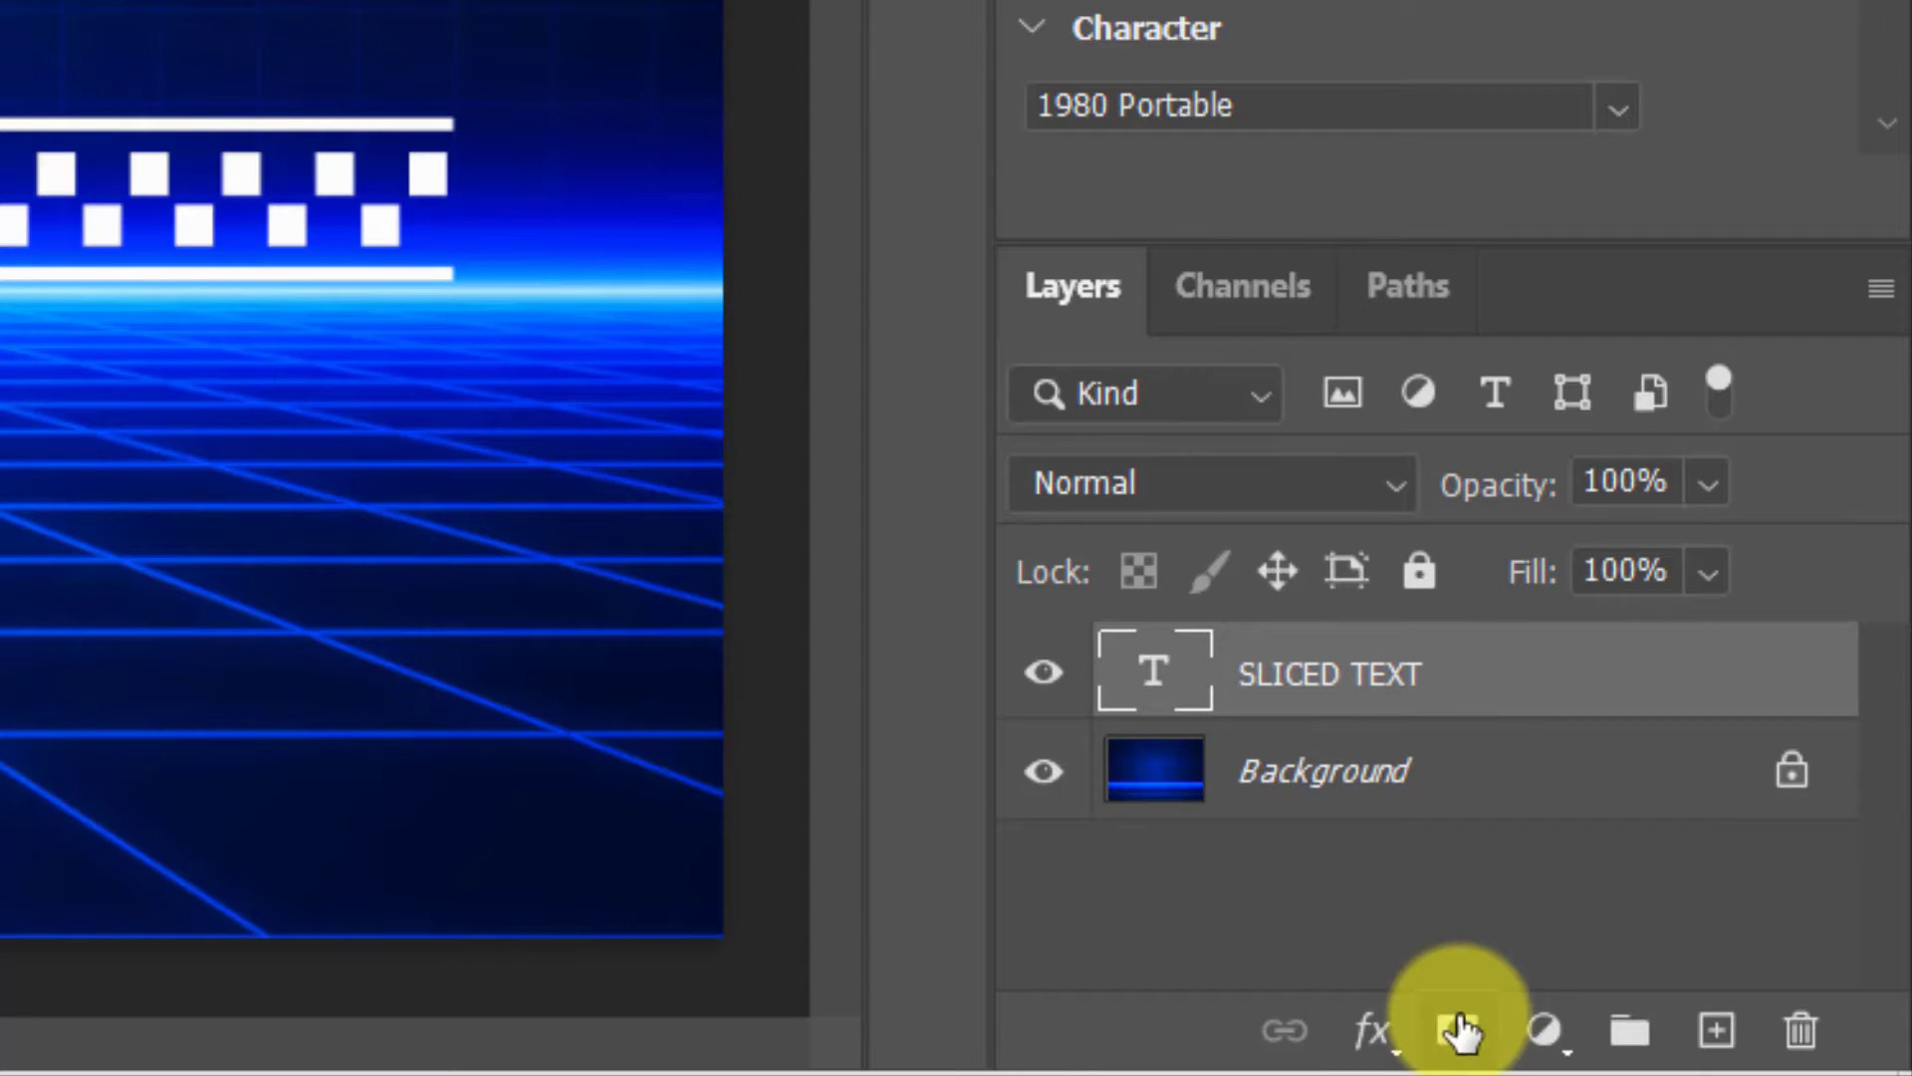
pyautogui.click(1460, 1027)
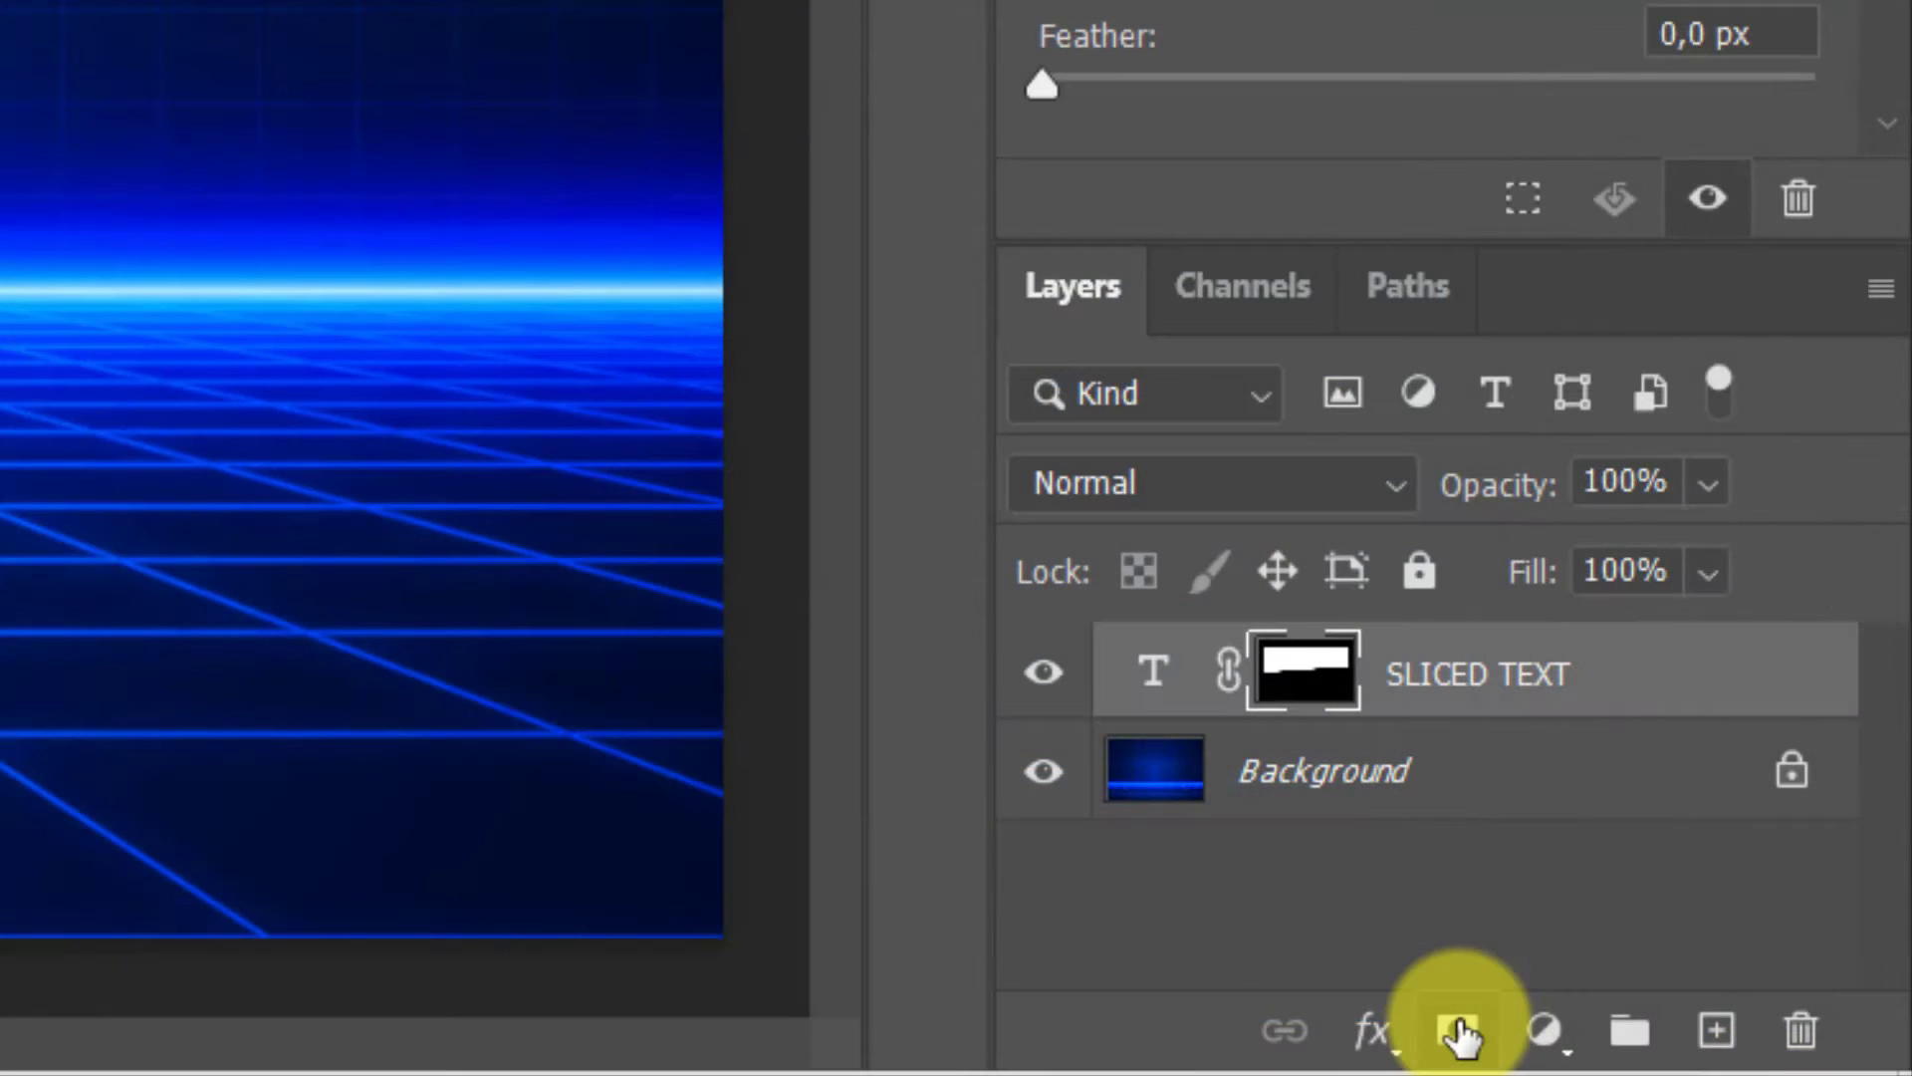
# Duplicate SLICED TEXT with Ctrl+J and invert the copy's mask to show the lower half.
pyautogui.click(1153, 673)
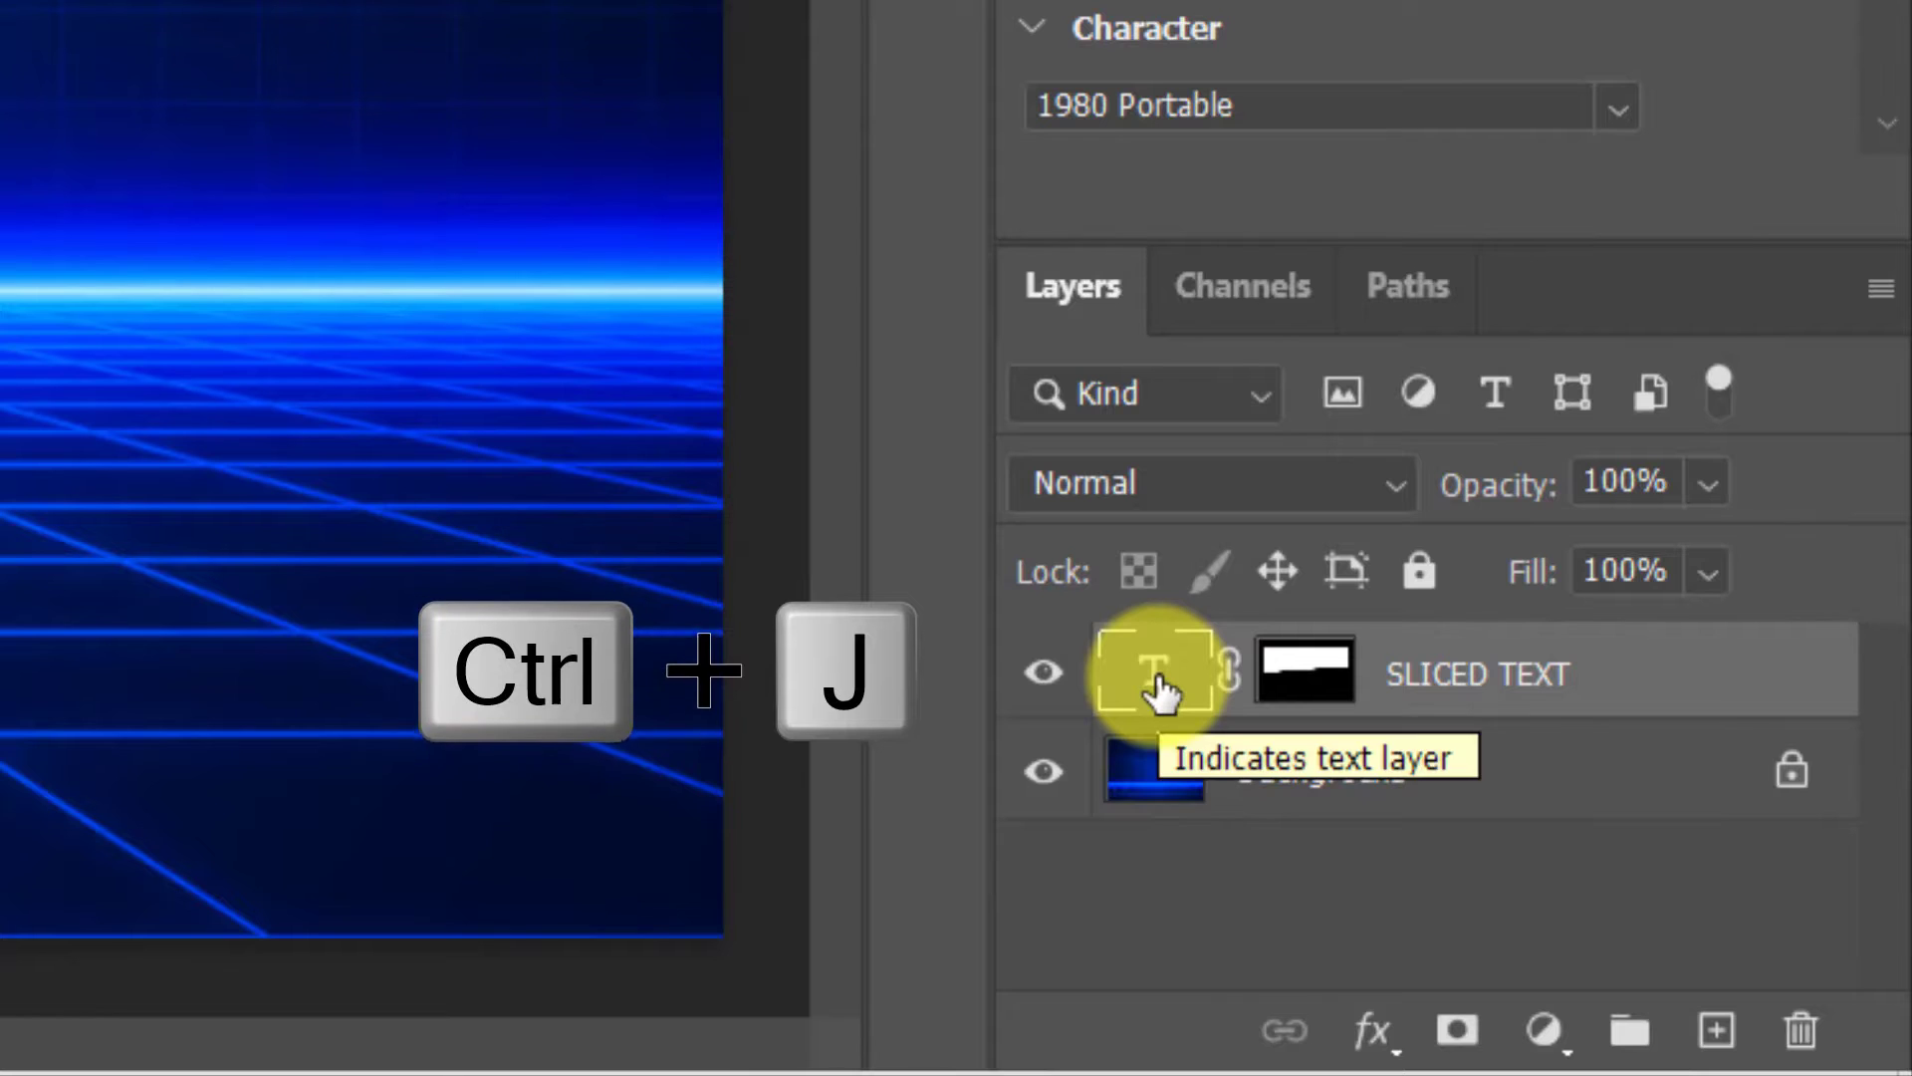
pyautogui.hotkey('ctrl', 'j')
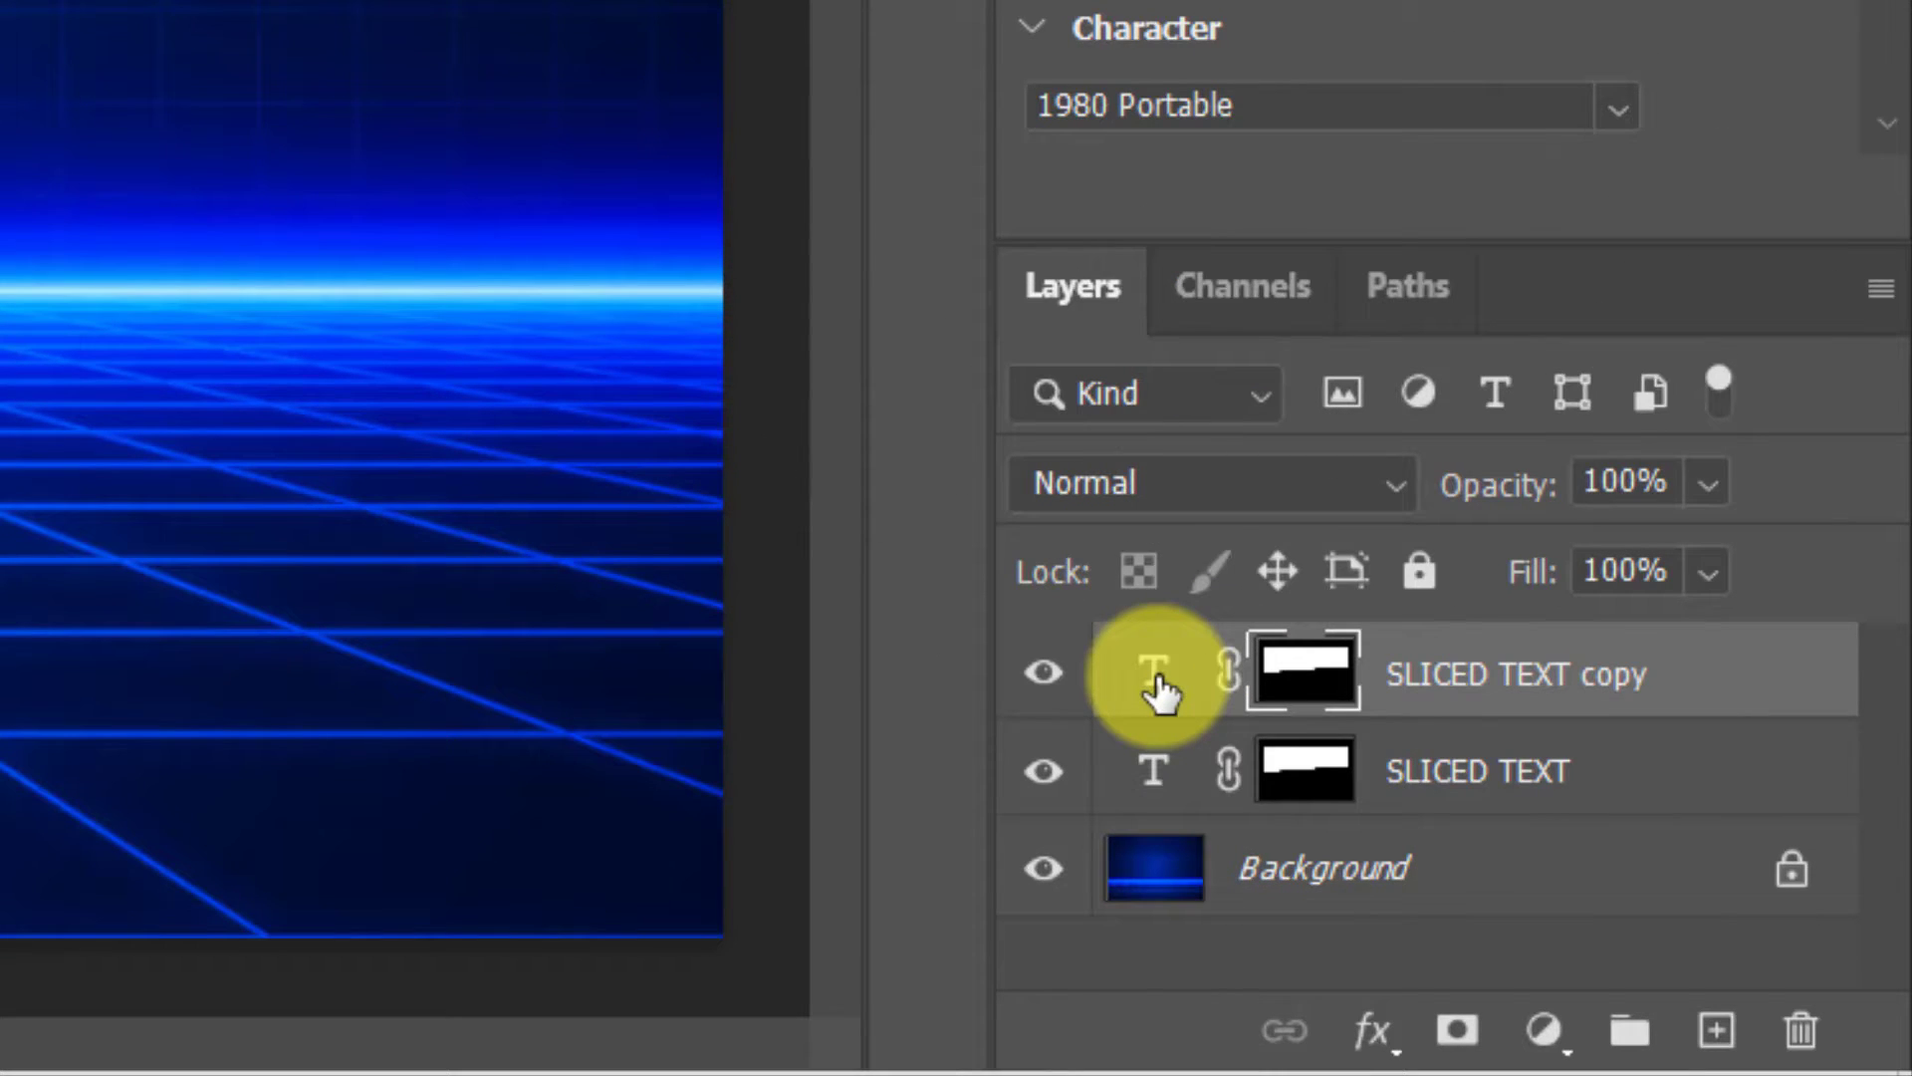
pyautogui.click(1307, 675)
pyautogui.hotkey('ctrl', 'i')
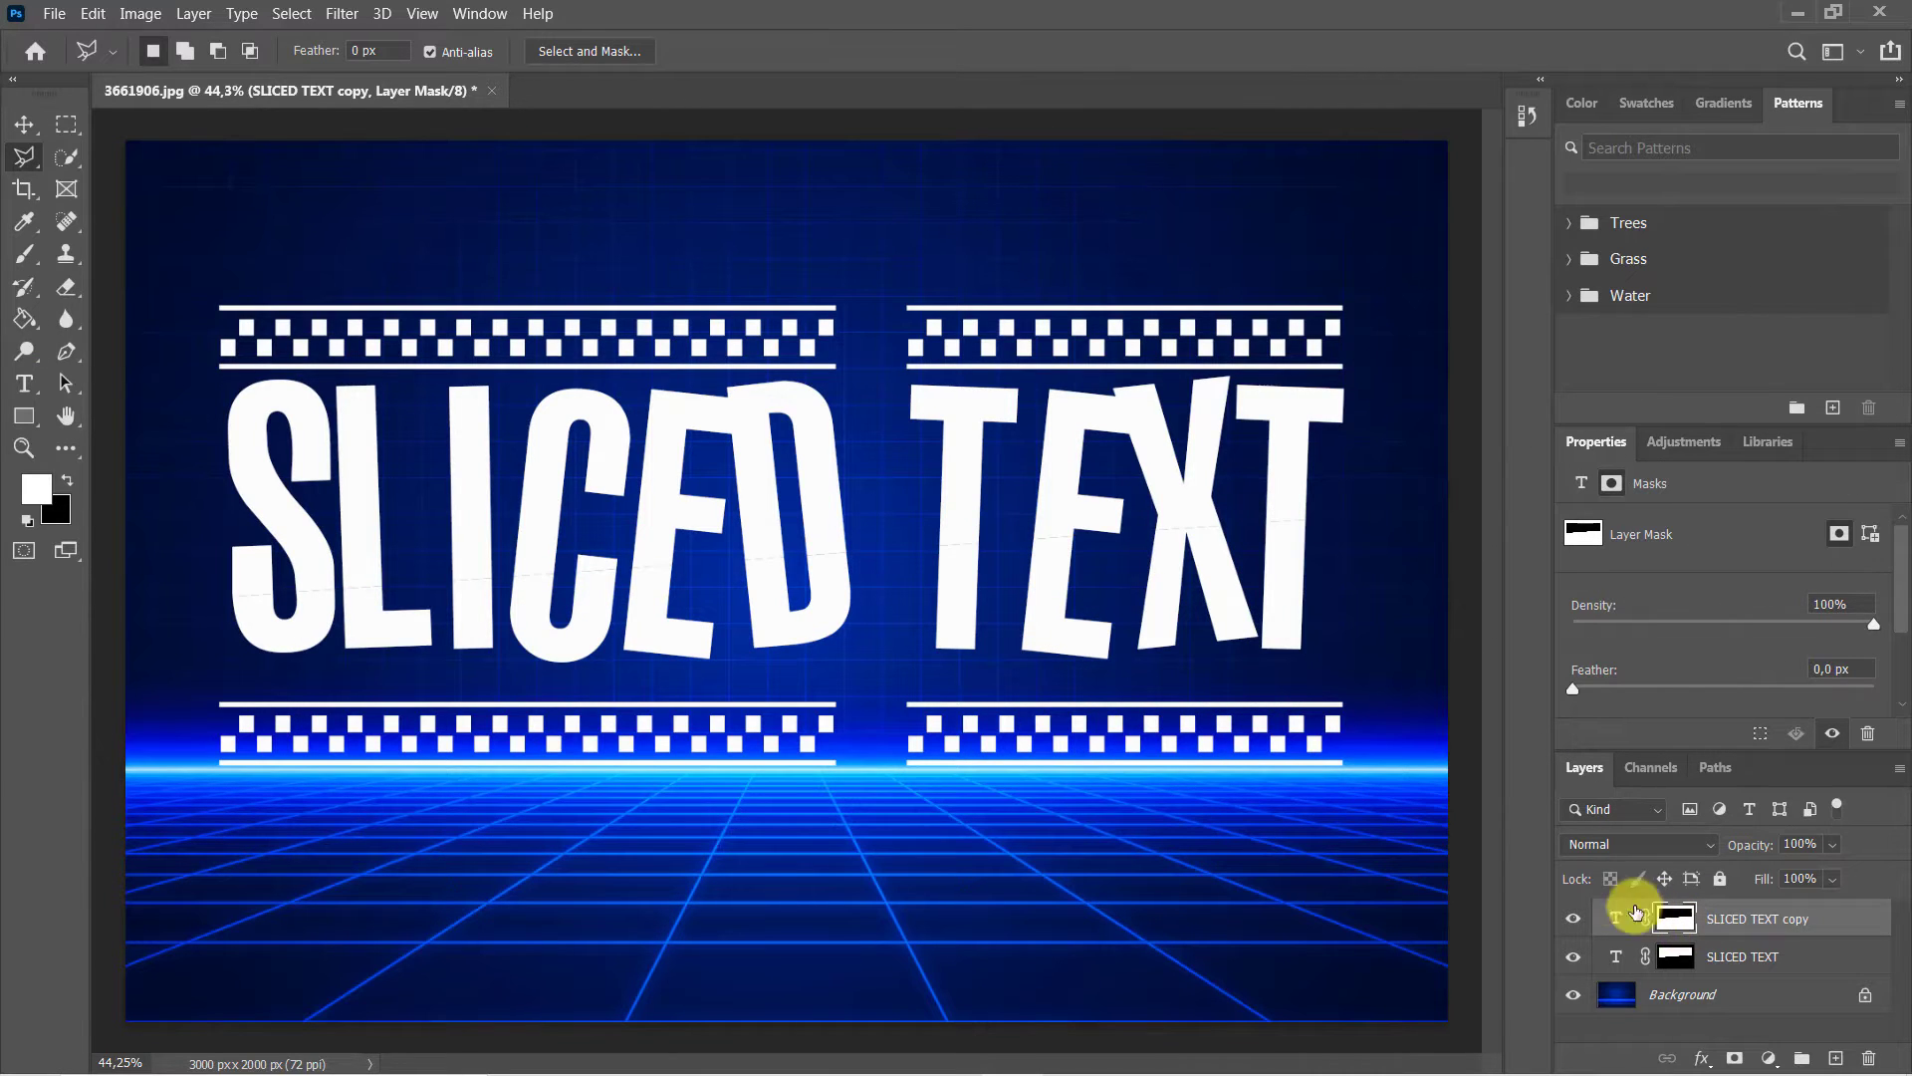
# Nudge the SLICED TEXT copy down and right with the arrow keys, easing slightly back left.
pyautogui.press('Down')
pyautogui.press('Right')
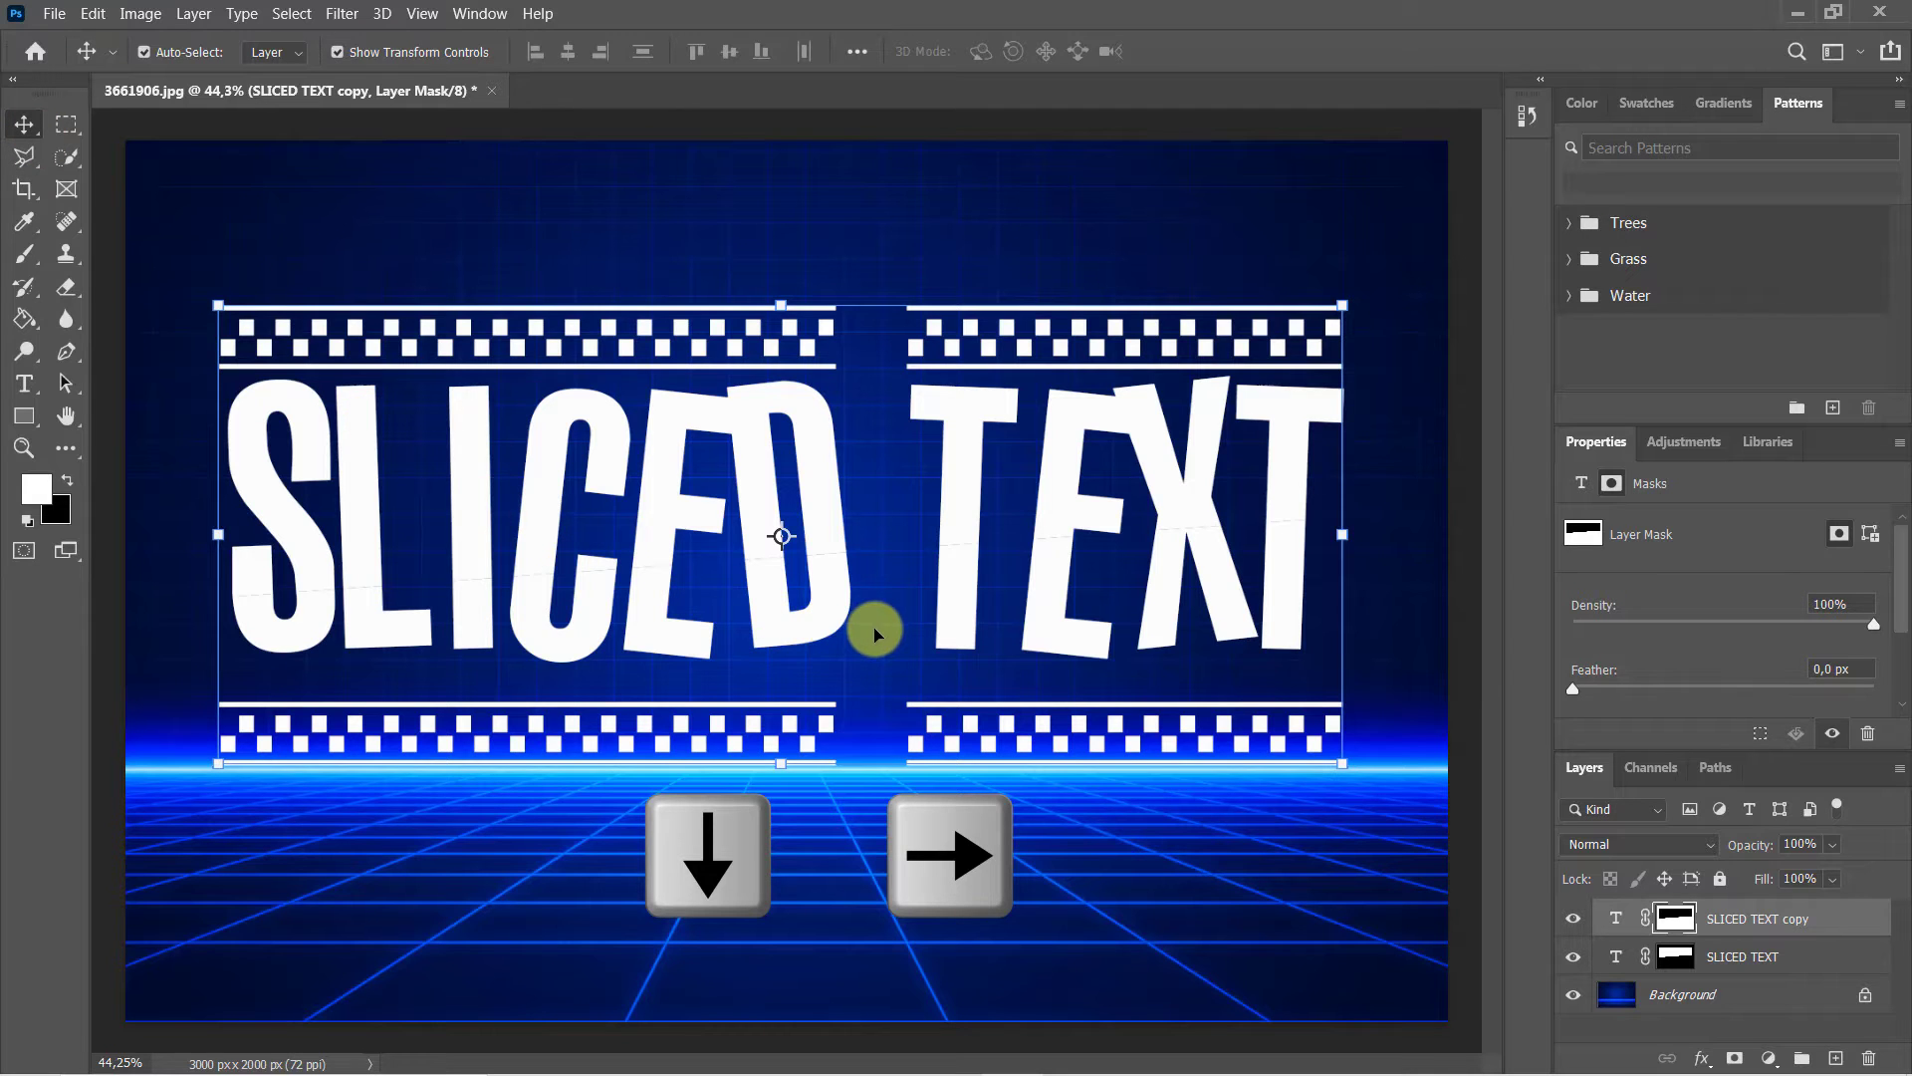
pyautogui.press('Down')
pyautogui.press('Down')
pyautogui.press('Right')
pyautogui.press('Right')
pyautogui.press('Right')
pyautogui.press('Right')
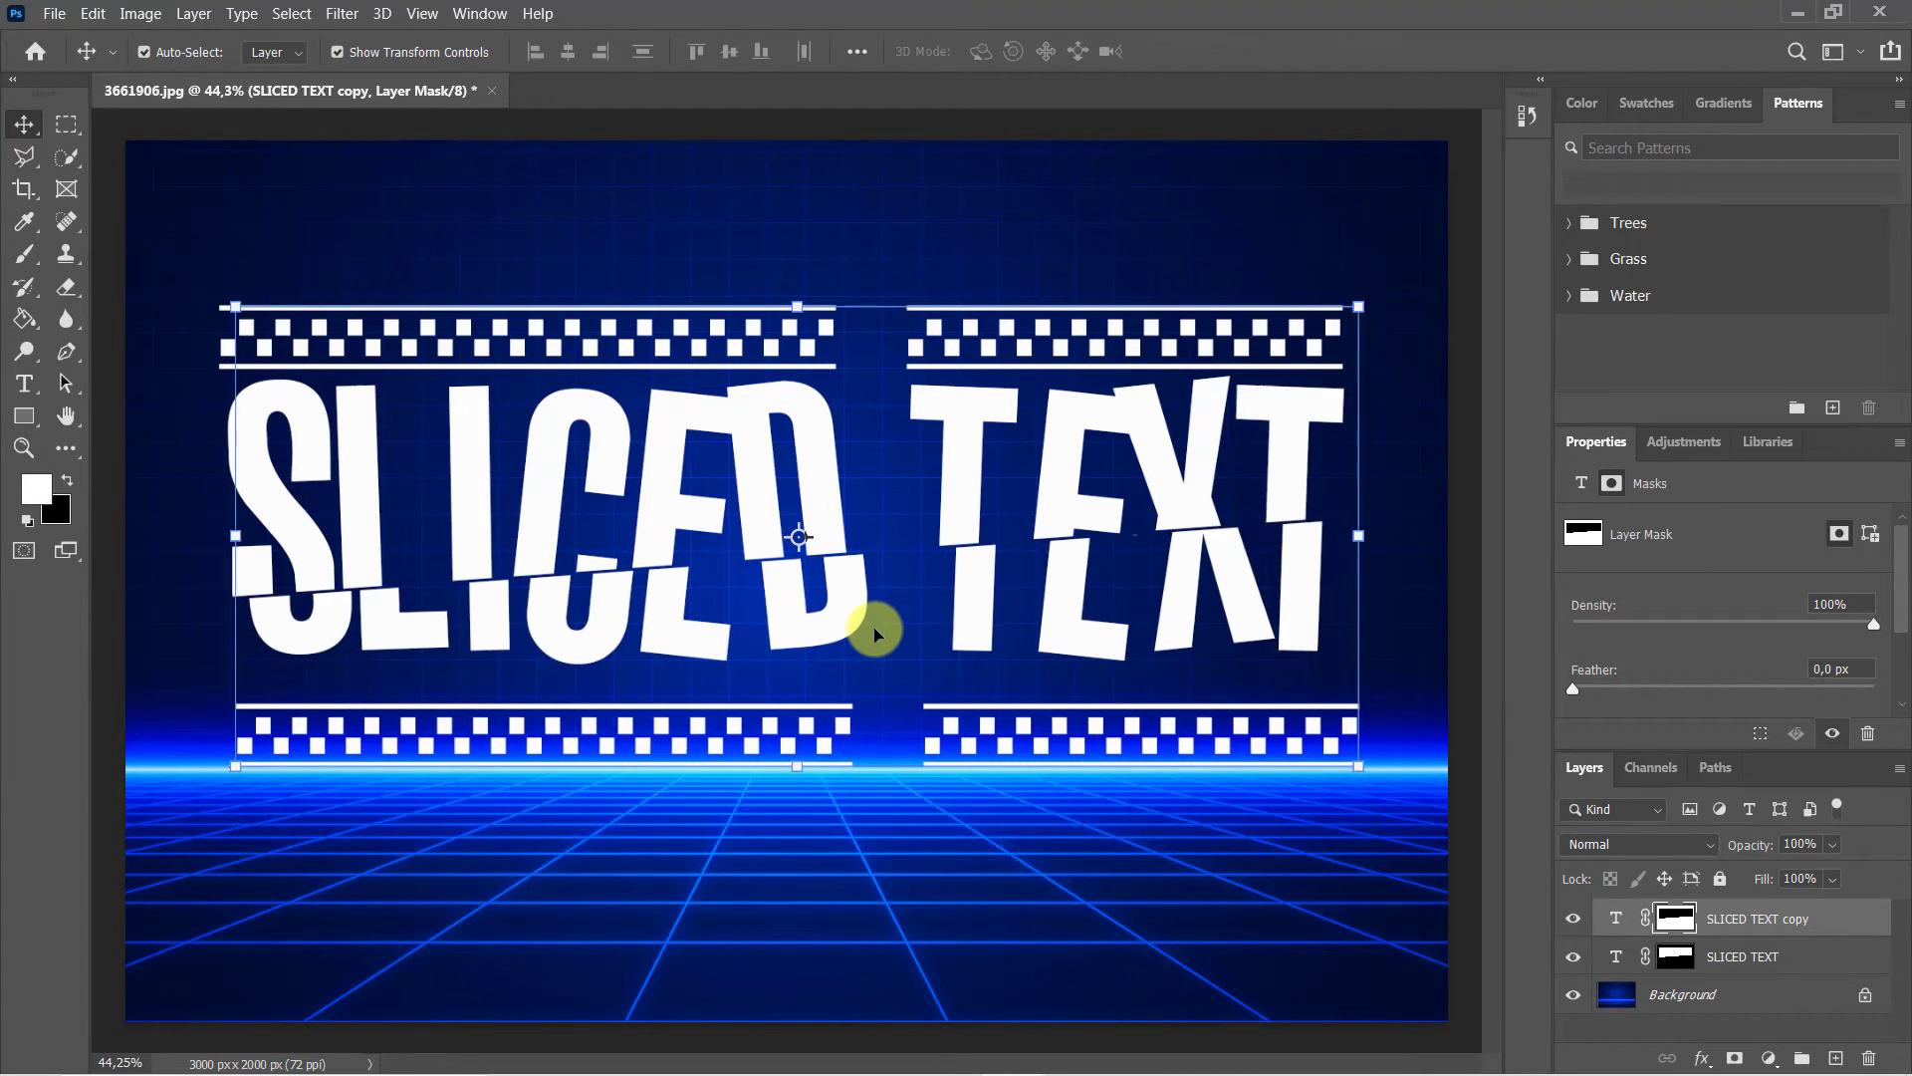
pyautogui.press('Left')
pyautogui.press('Left')
pyautogui.press('Left')
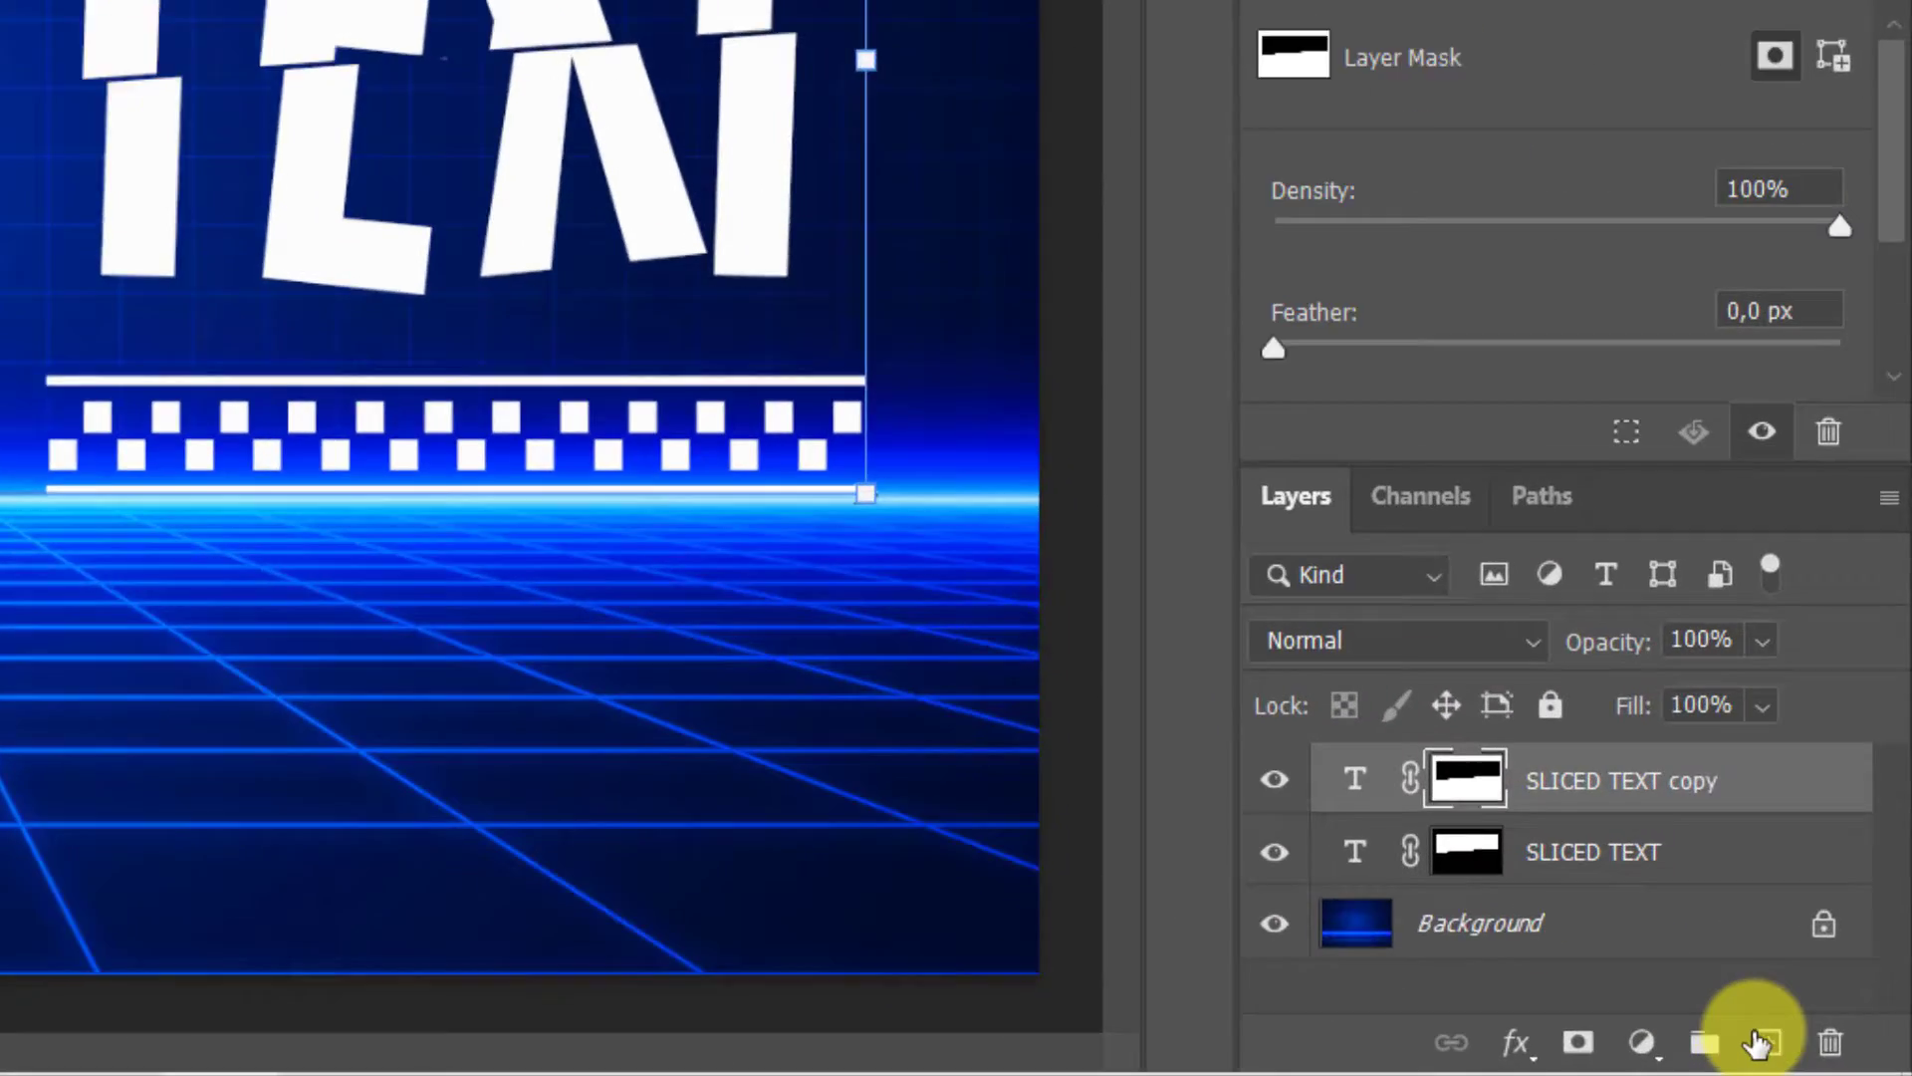
# Add an empty Layer 1 at the top of the layer stack.
pyautogui.click(1834, 1058)
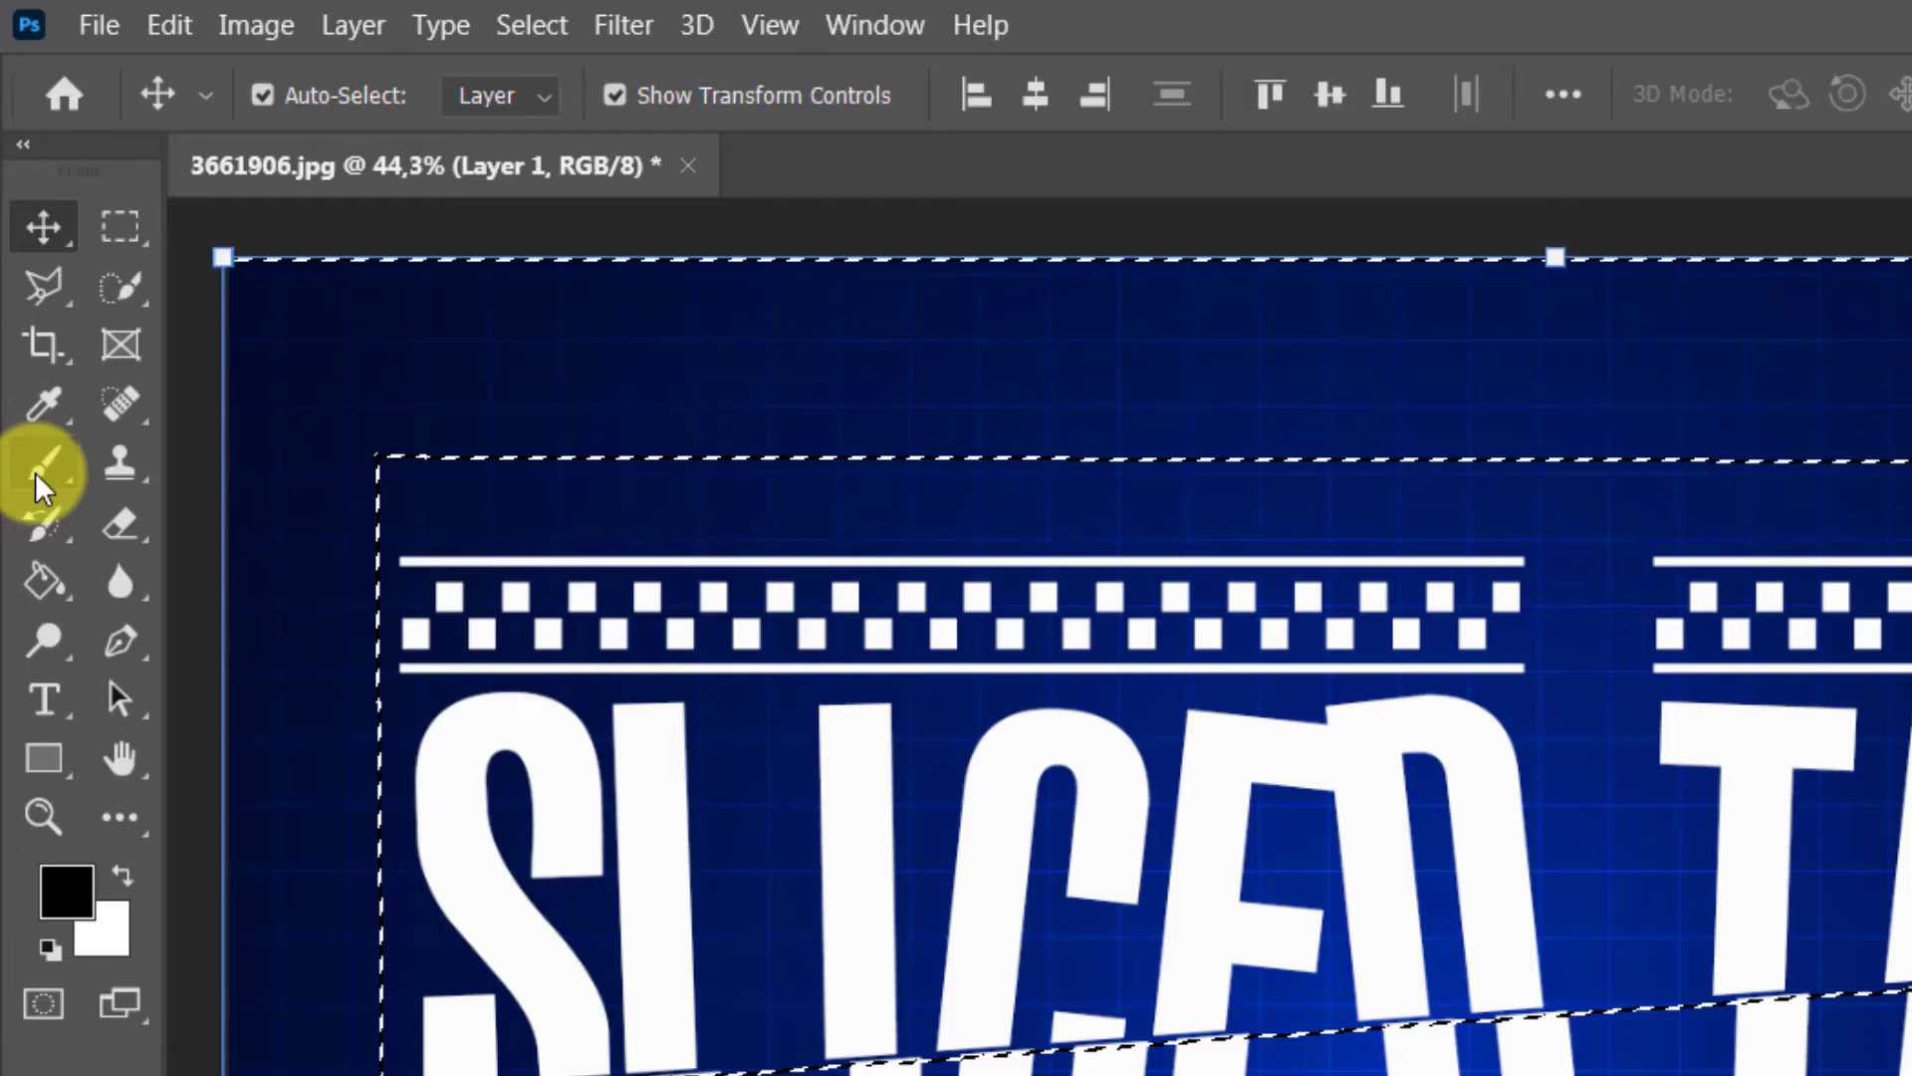
pyautogui.click(26, 255)
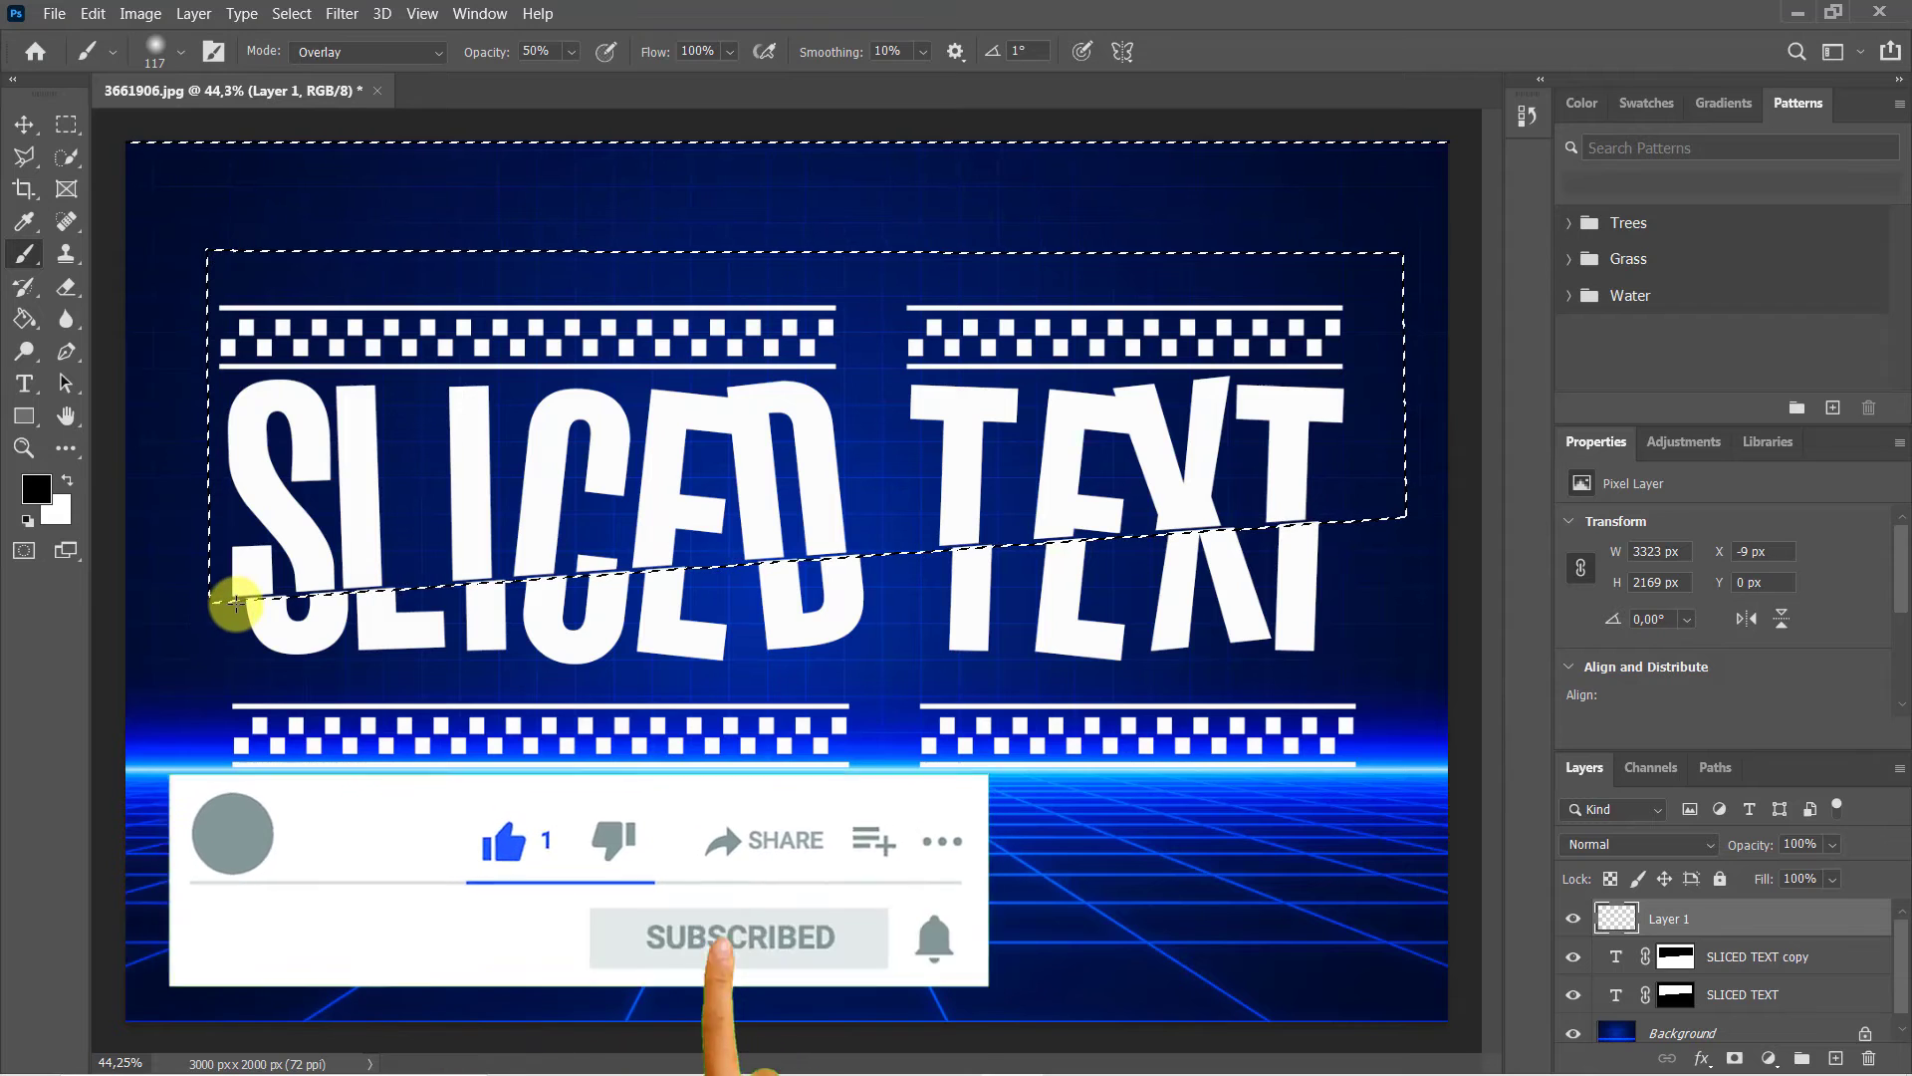
# Brush dark shading along the slice edge beneath the letters, then deselect.
pyautogui.moveTo(217, 621); pyautogui.dragTo(1431, 517)
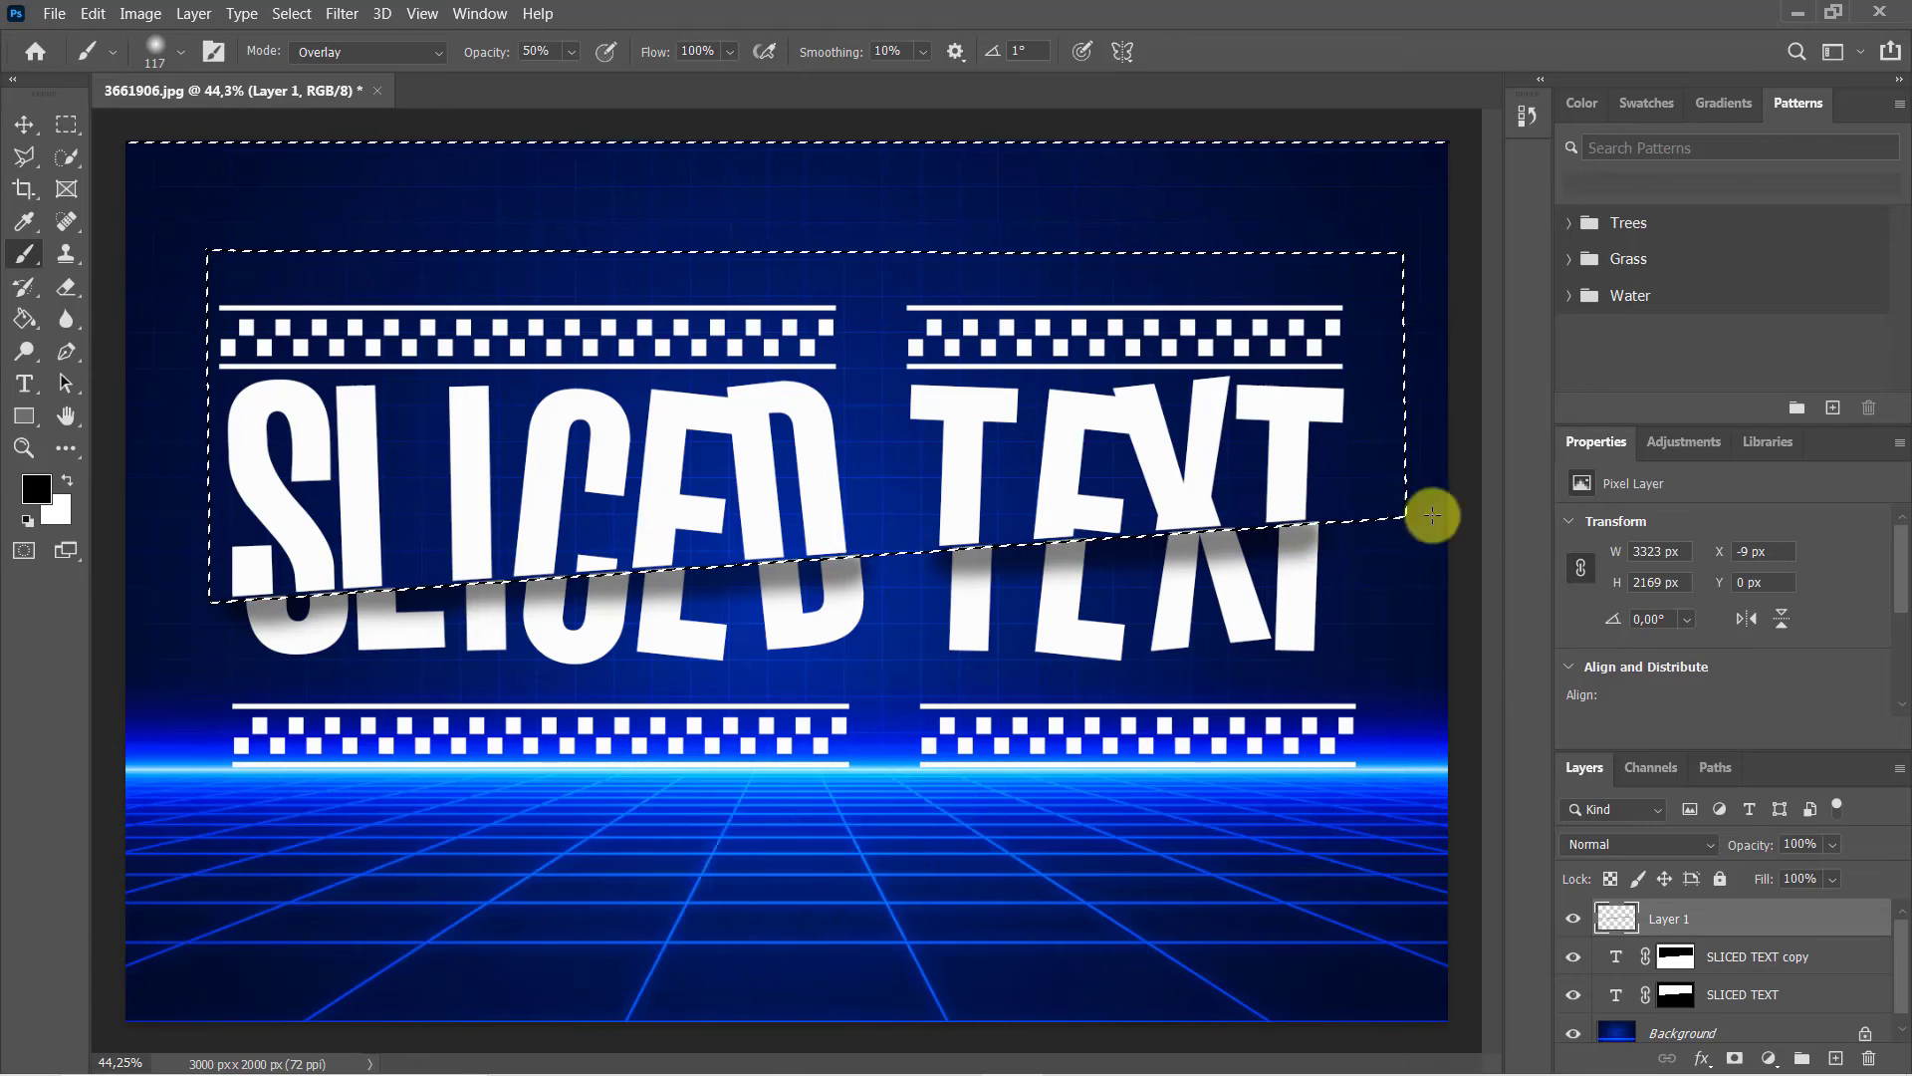
pyautogui.hotkey('ctrl', 'd')
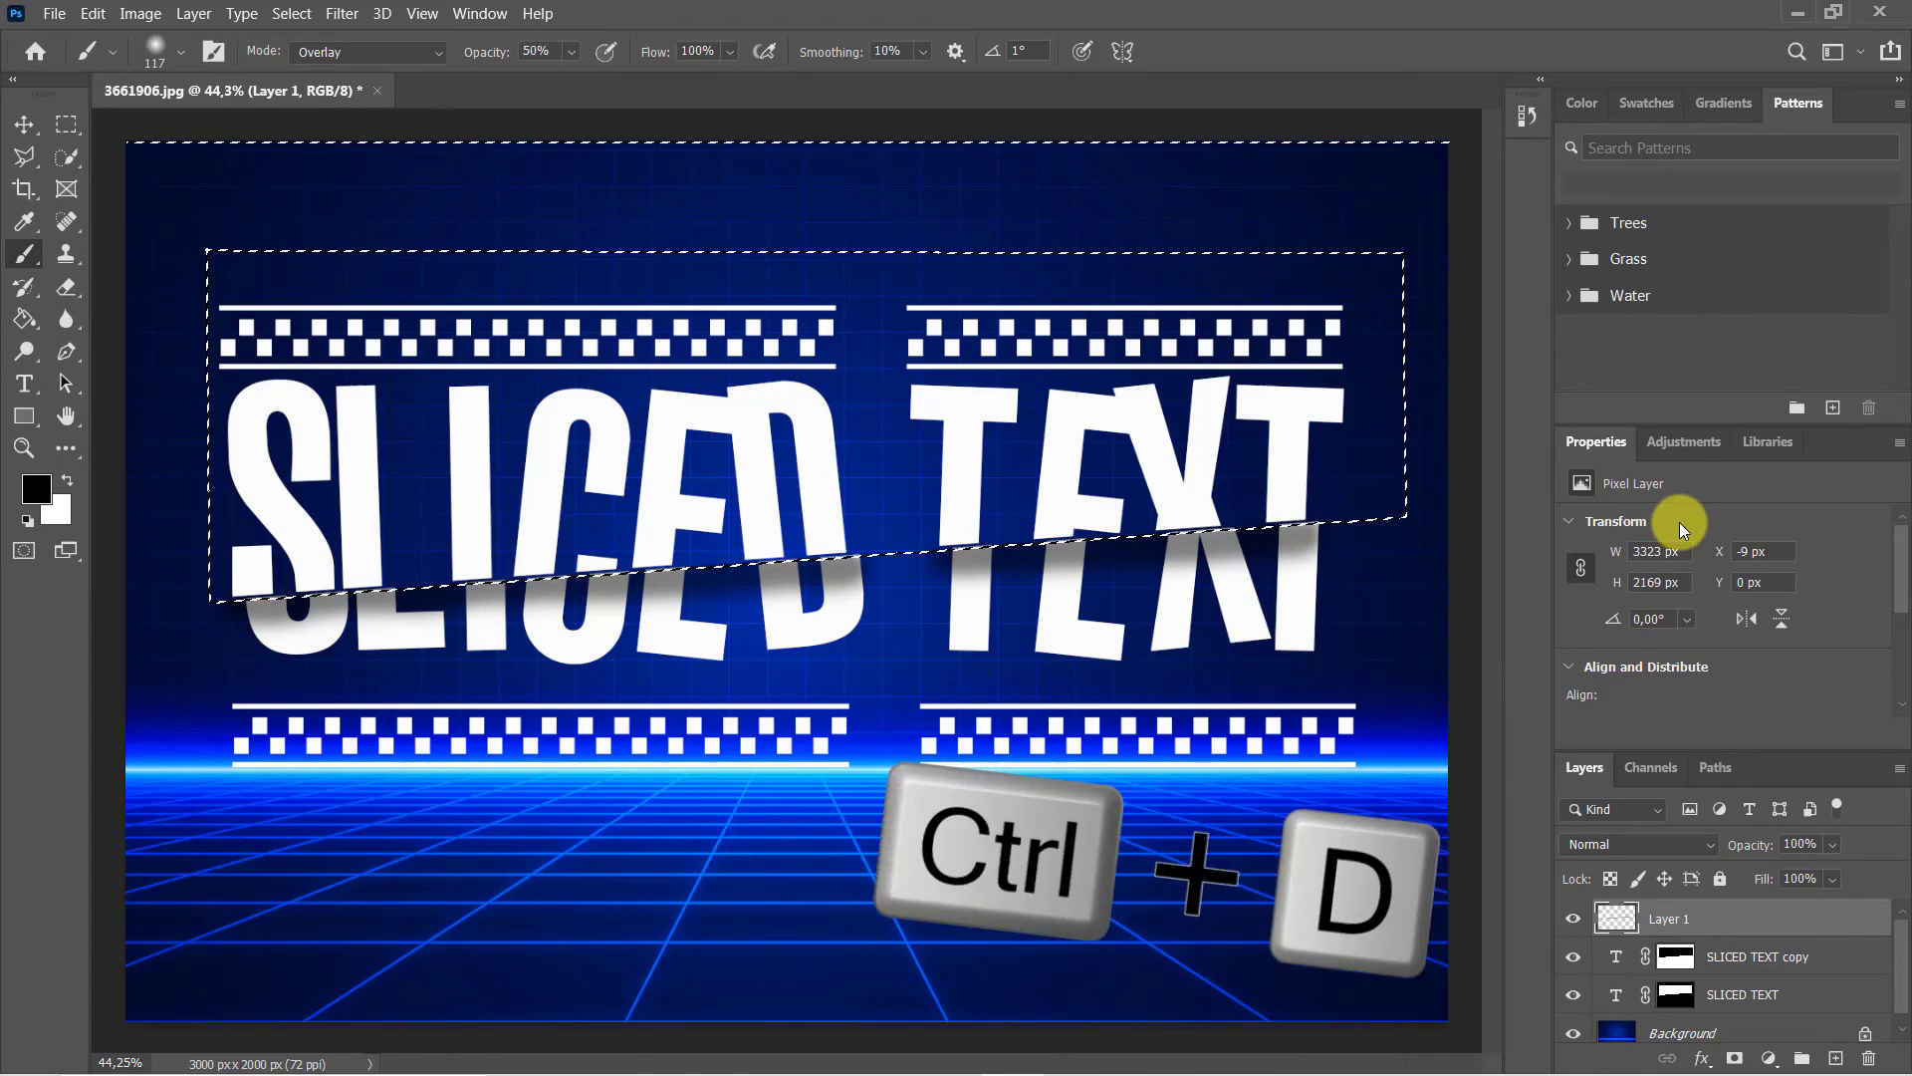